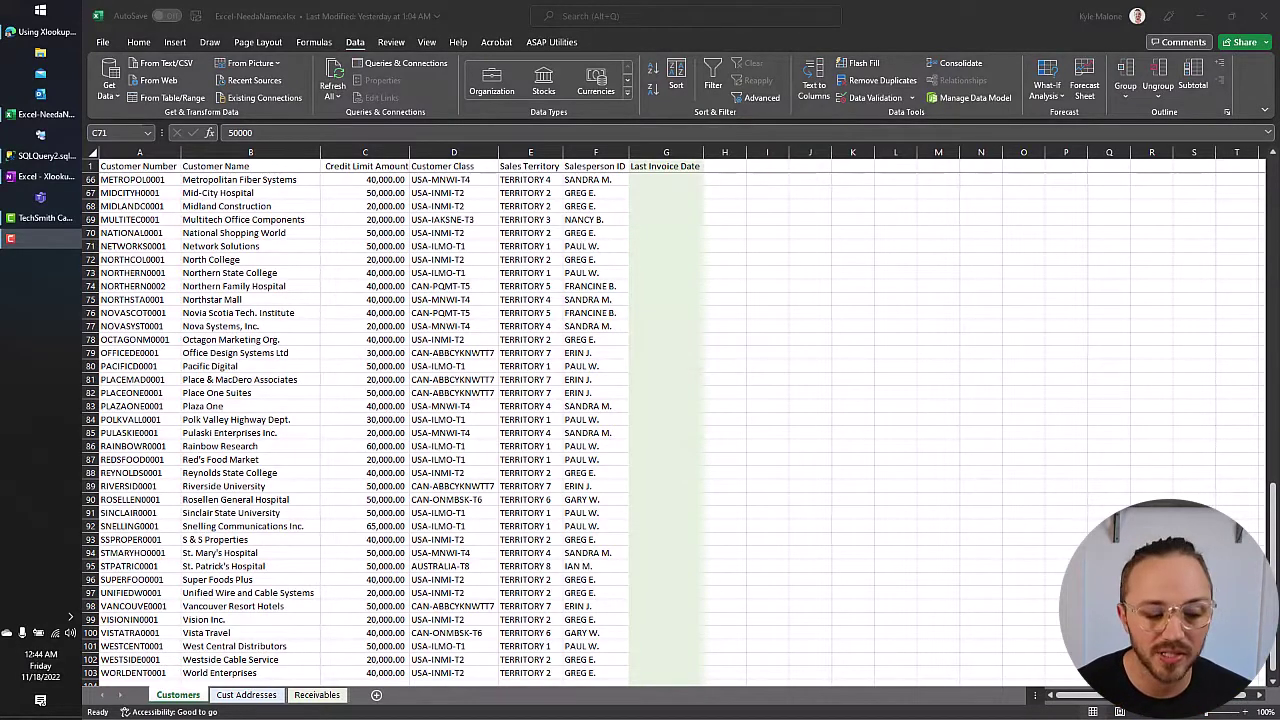
Step: Compare the Cust Addresses, Customers and Receivables sheets, checking the Customer Number row count, and end on Receivables
left_click(245, 697)
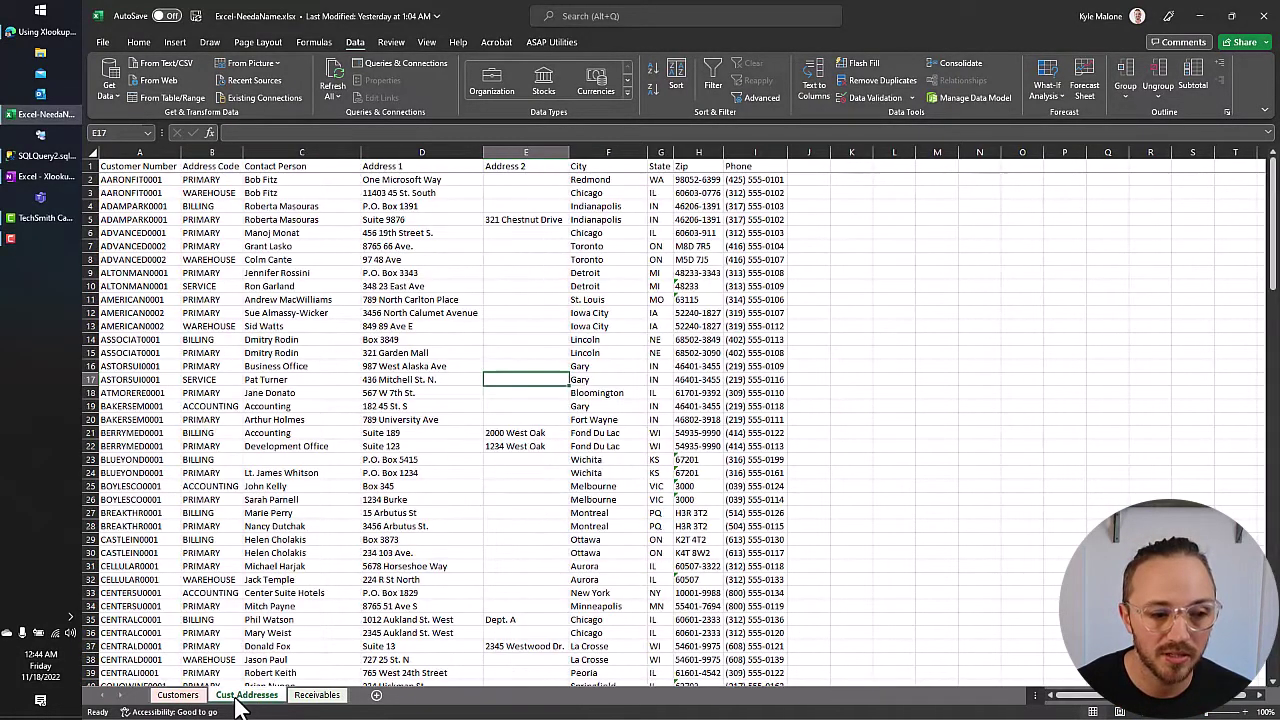
left_click(318, 695)
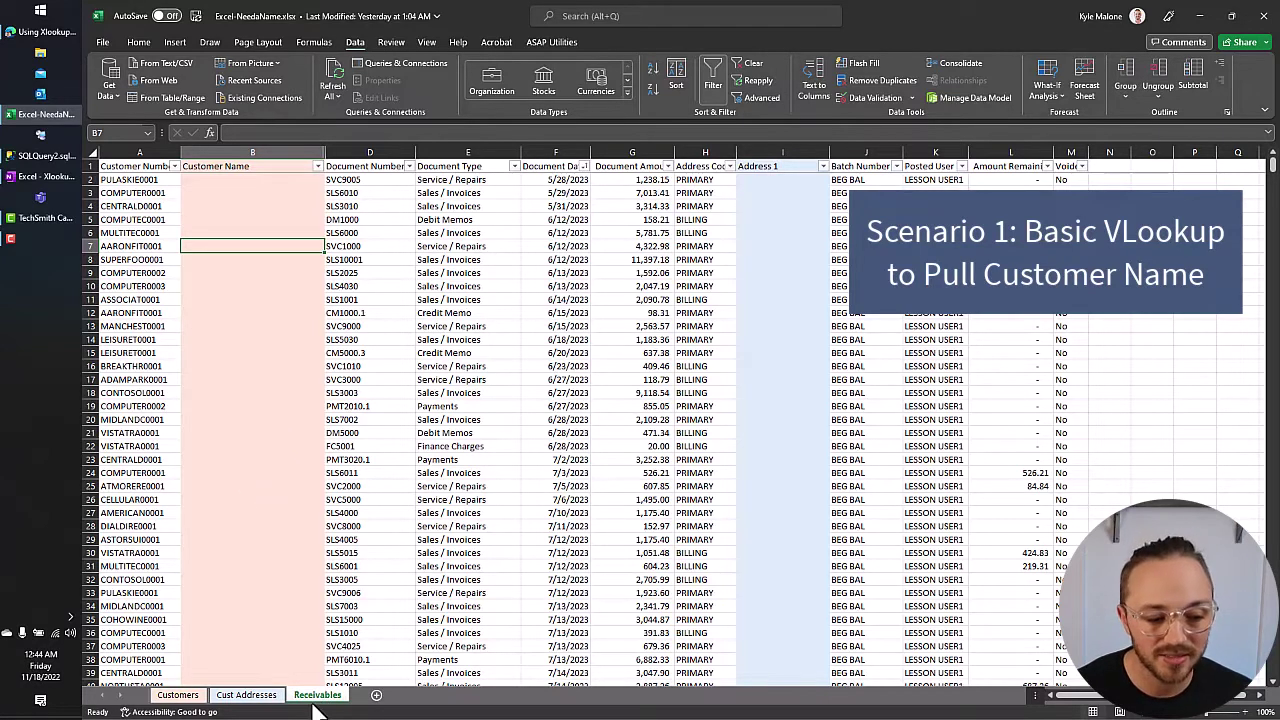
left_click(182, 697)
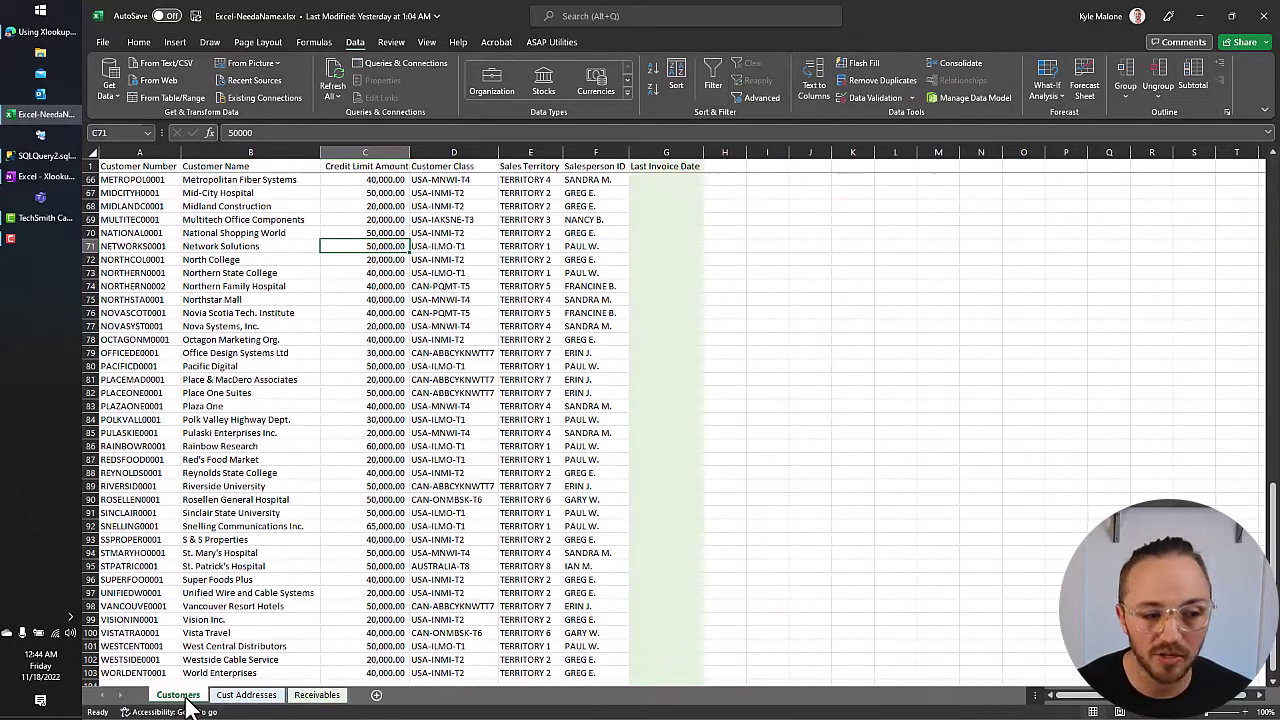
left_click(315, 697)
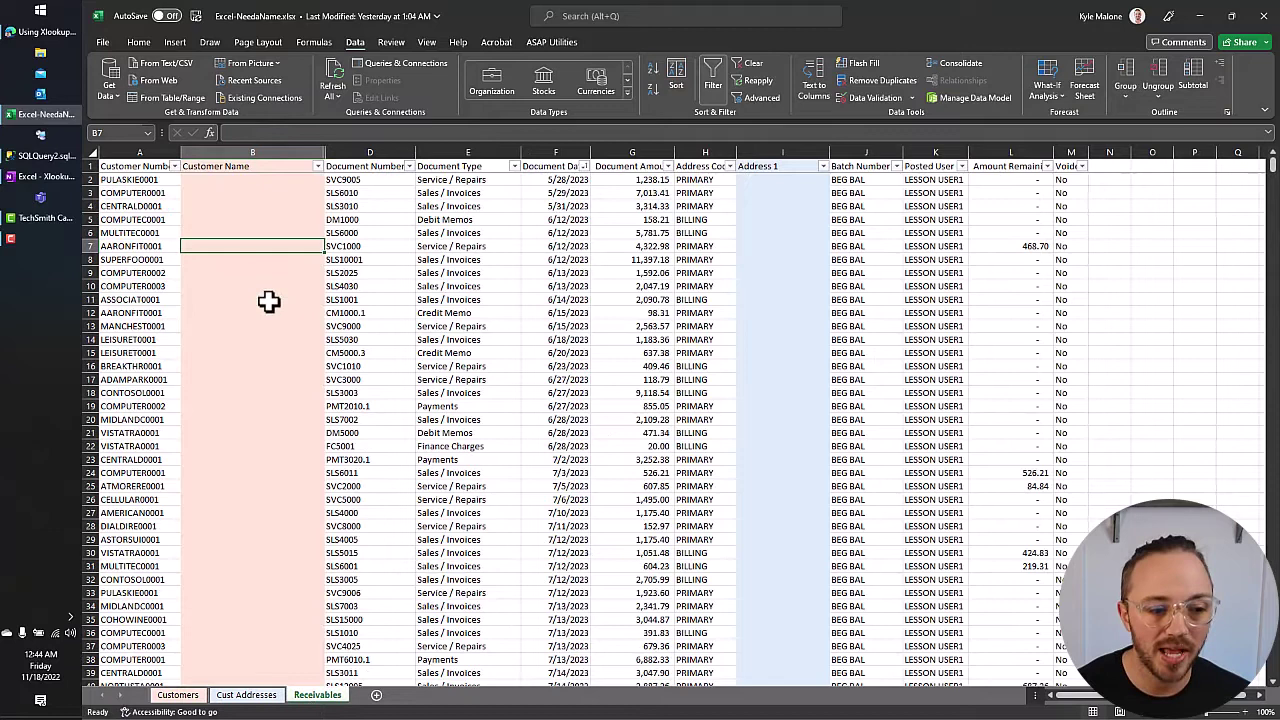
scroll(272, 344, "down", 1)
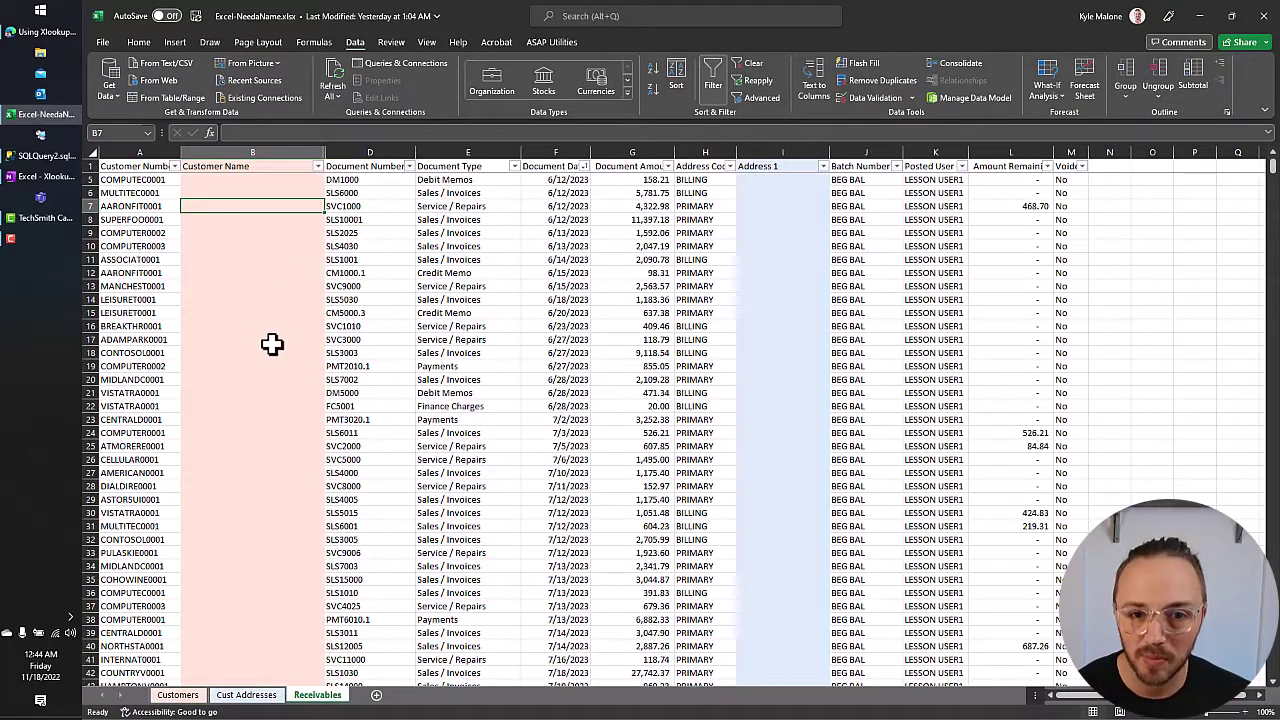
scroll(272, 344, "up", 1)
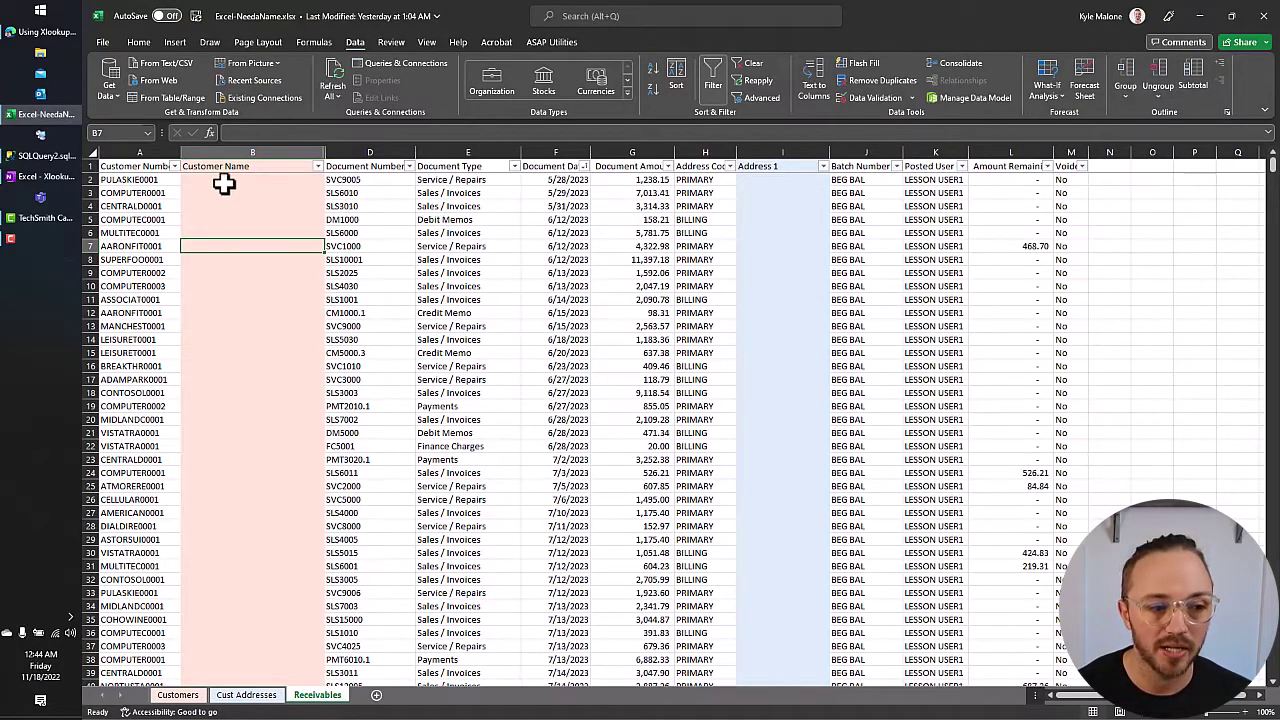
left_click(143, 152)
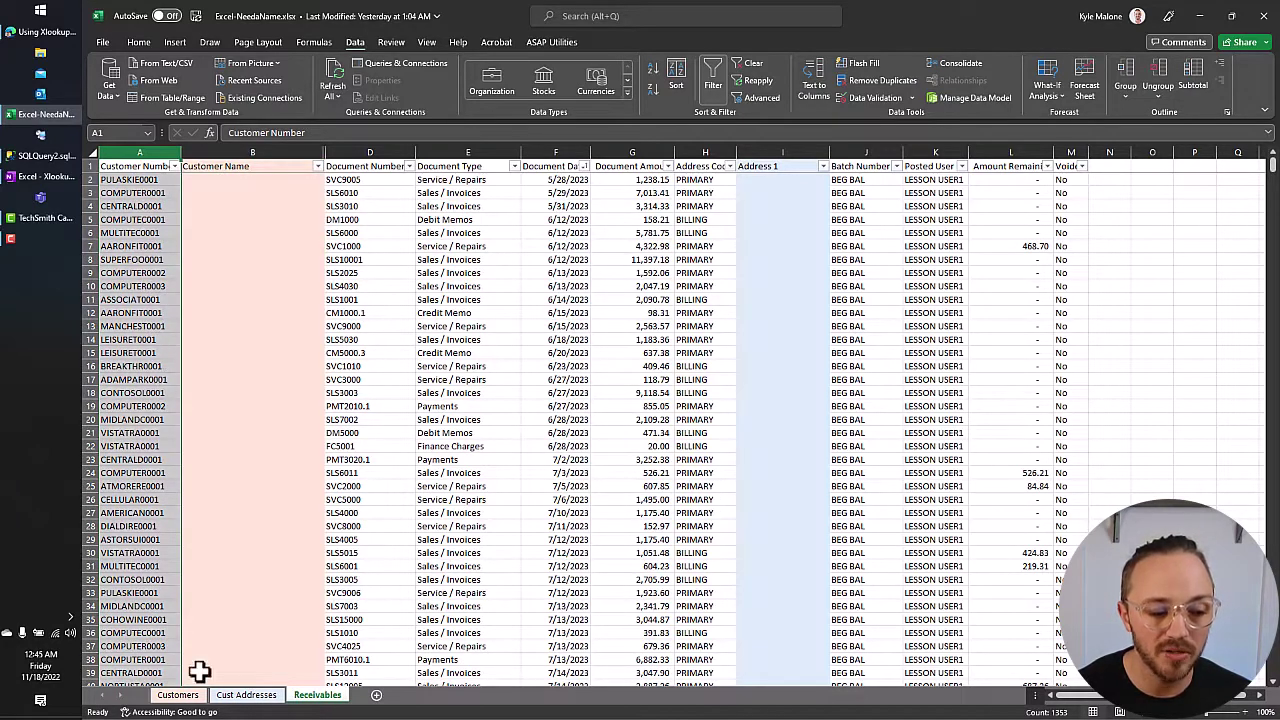
left_click(178, 694)
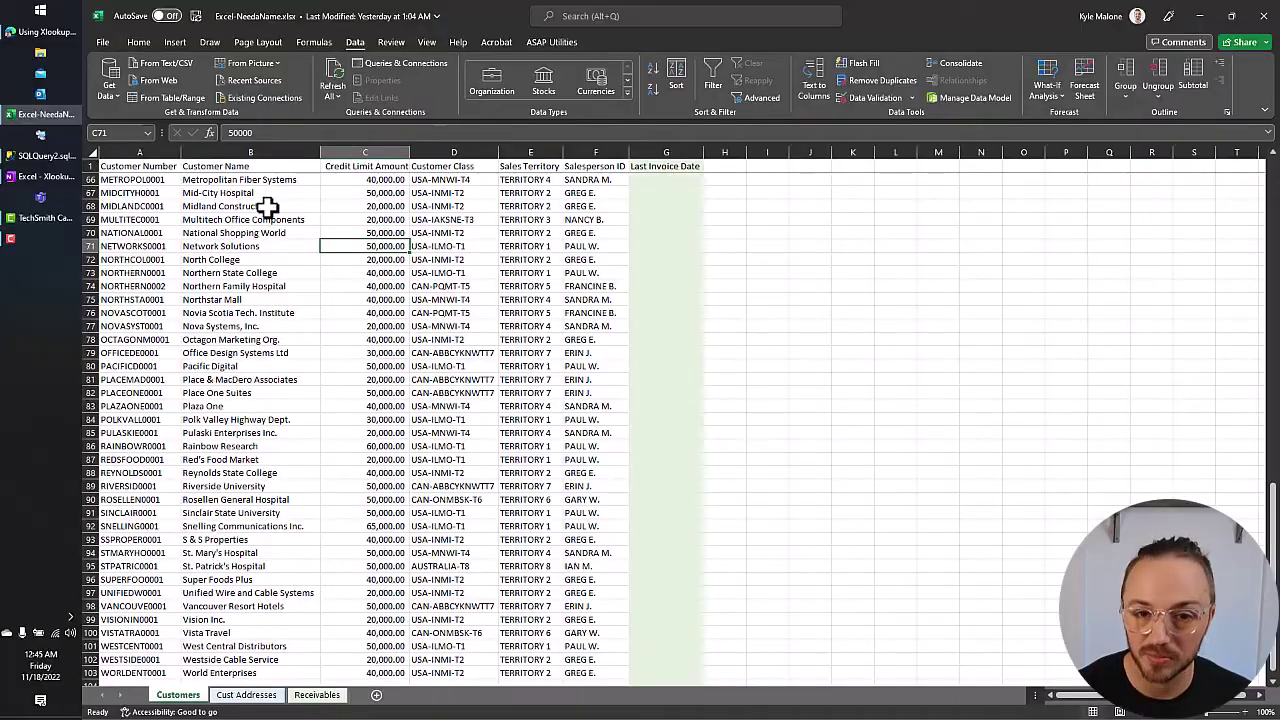
left_click(317, 694)
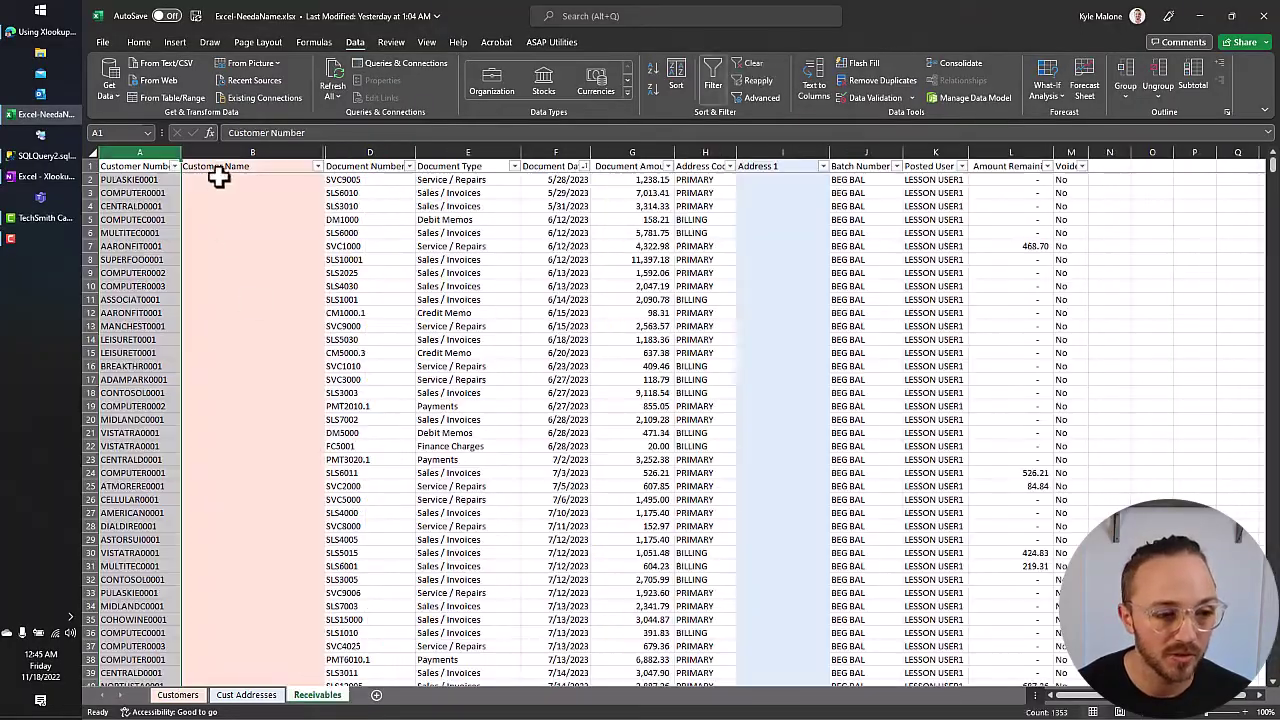
Step: In Receivables B2, begin =XLOOKUP(A2,Customers!A:A, for the customer-name lookup
left_click(218, 179)
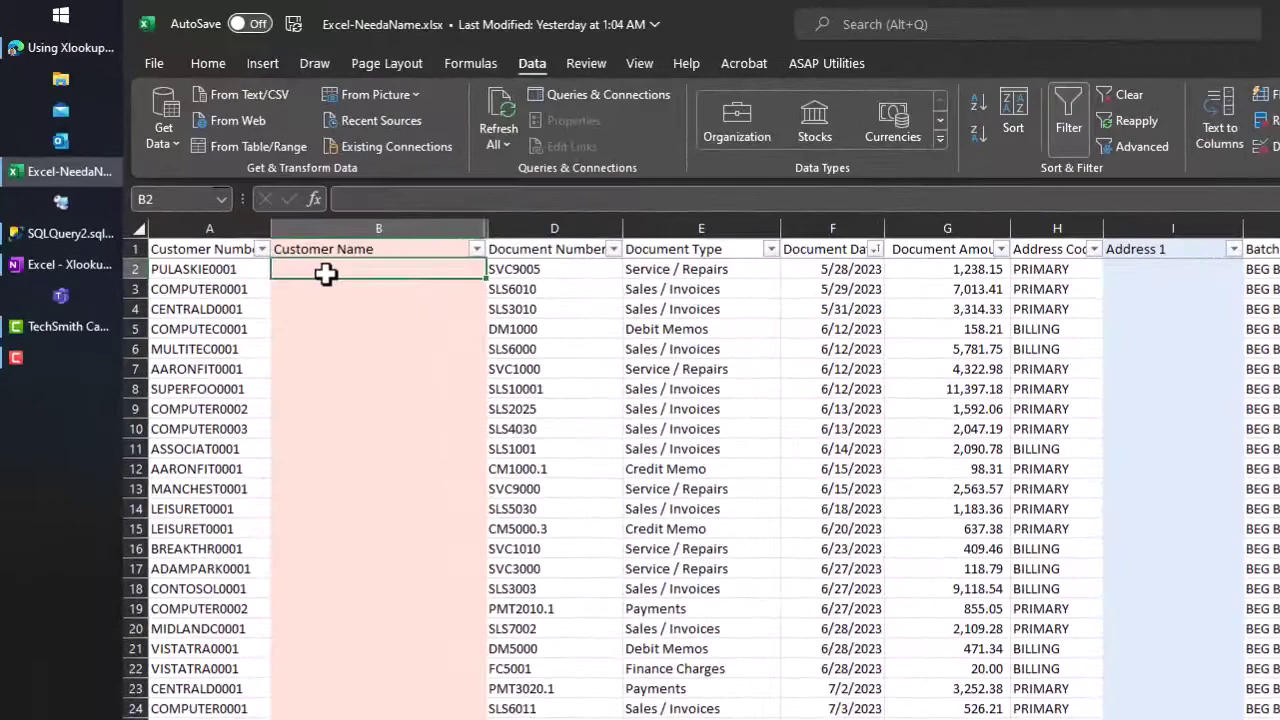
type("=xlo")
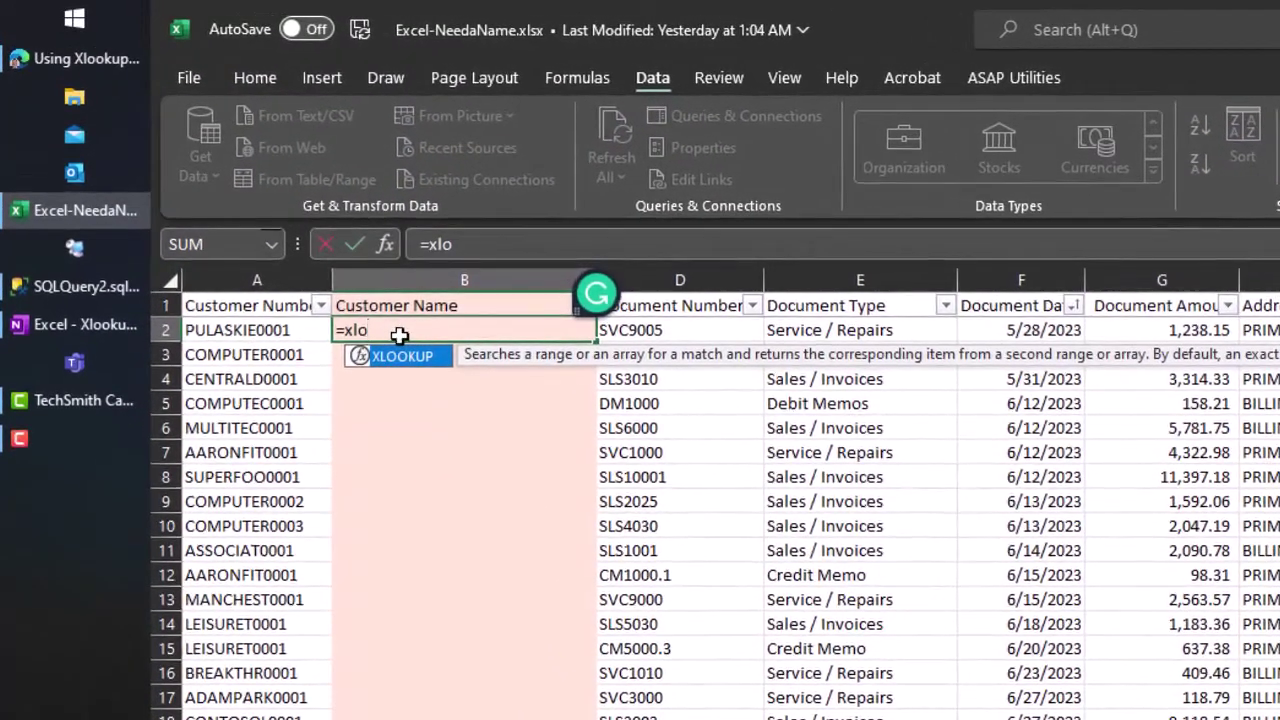
key("Tab")
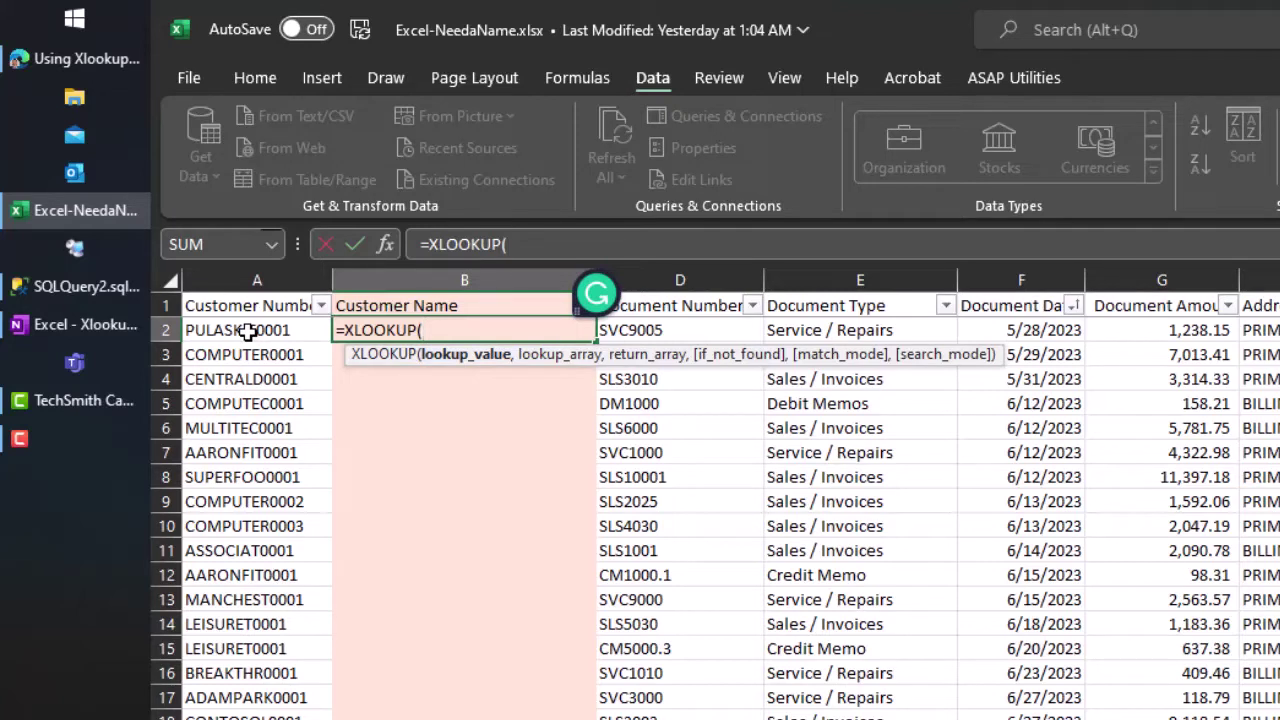
left_click(247, 332)
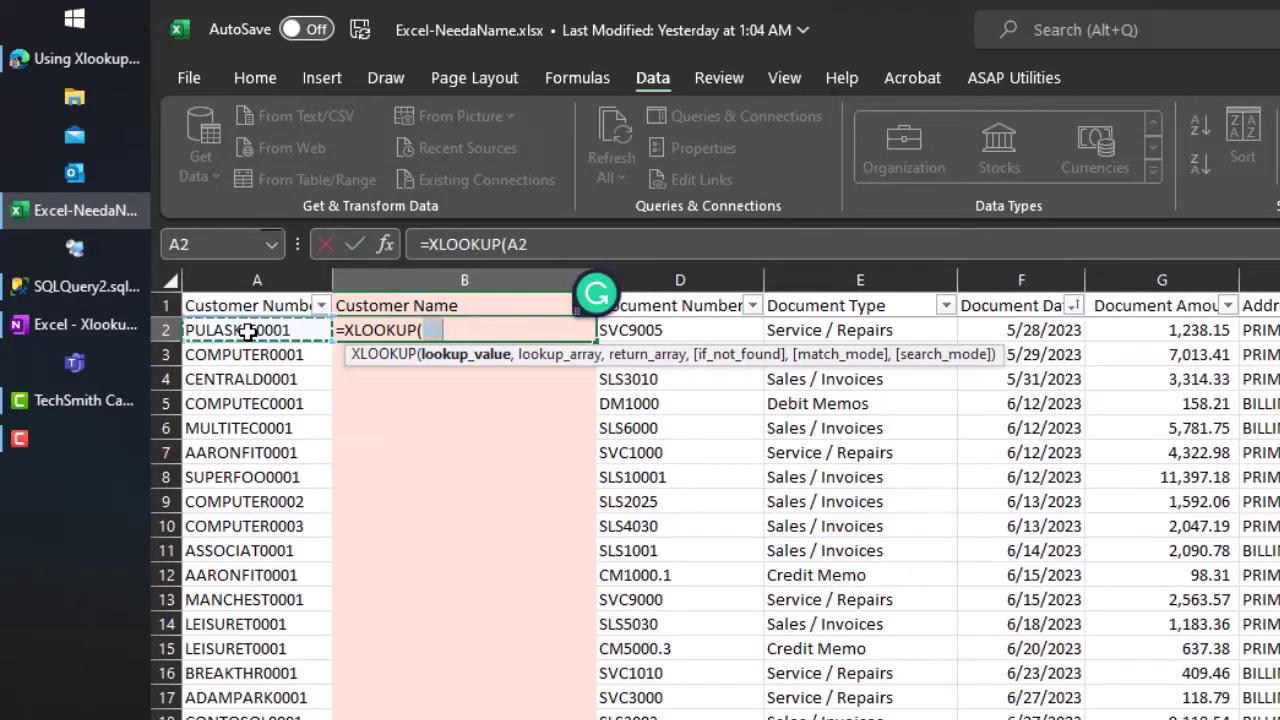
type(",")
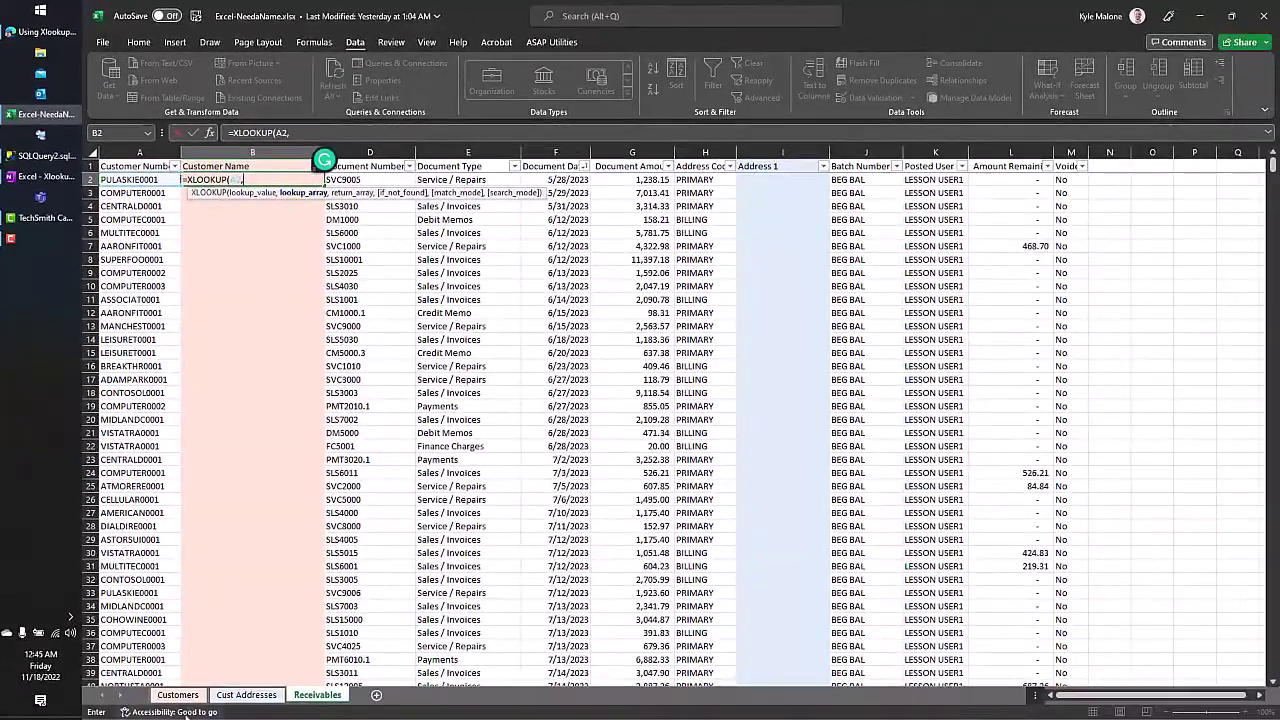
left_click(178, 695)
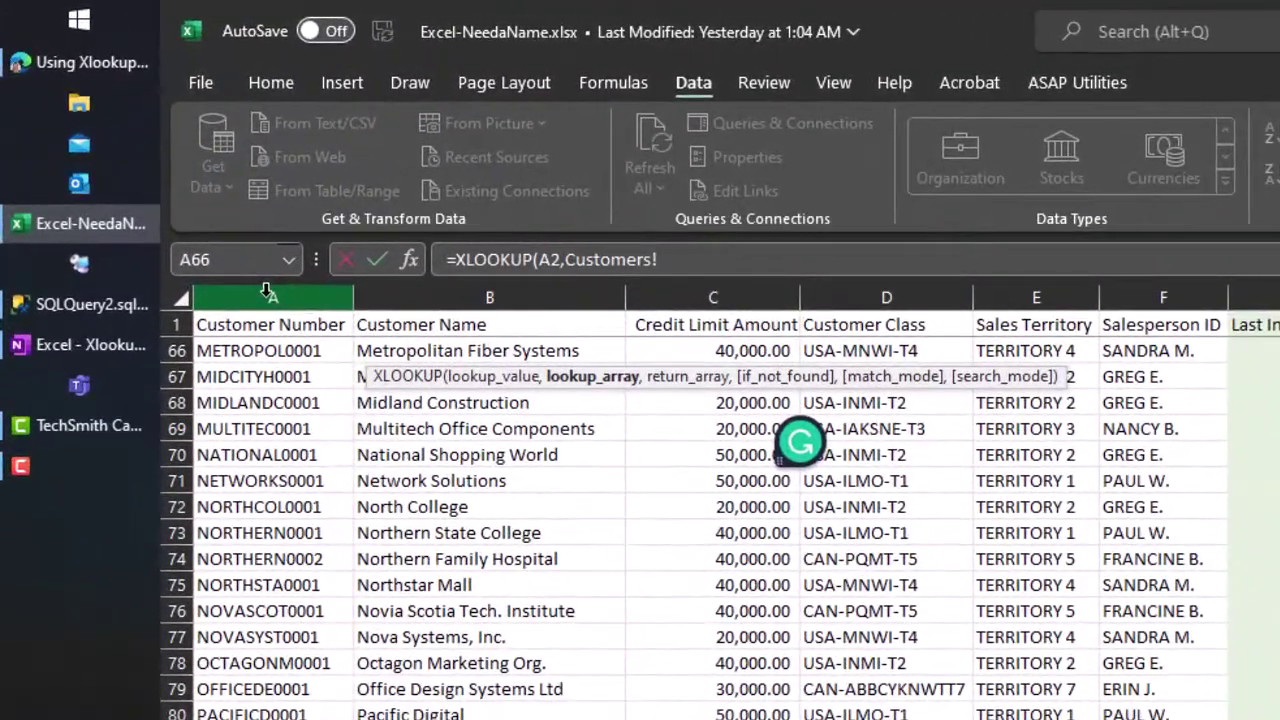
left_click(137, 151)
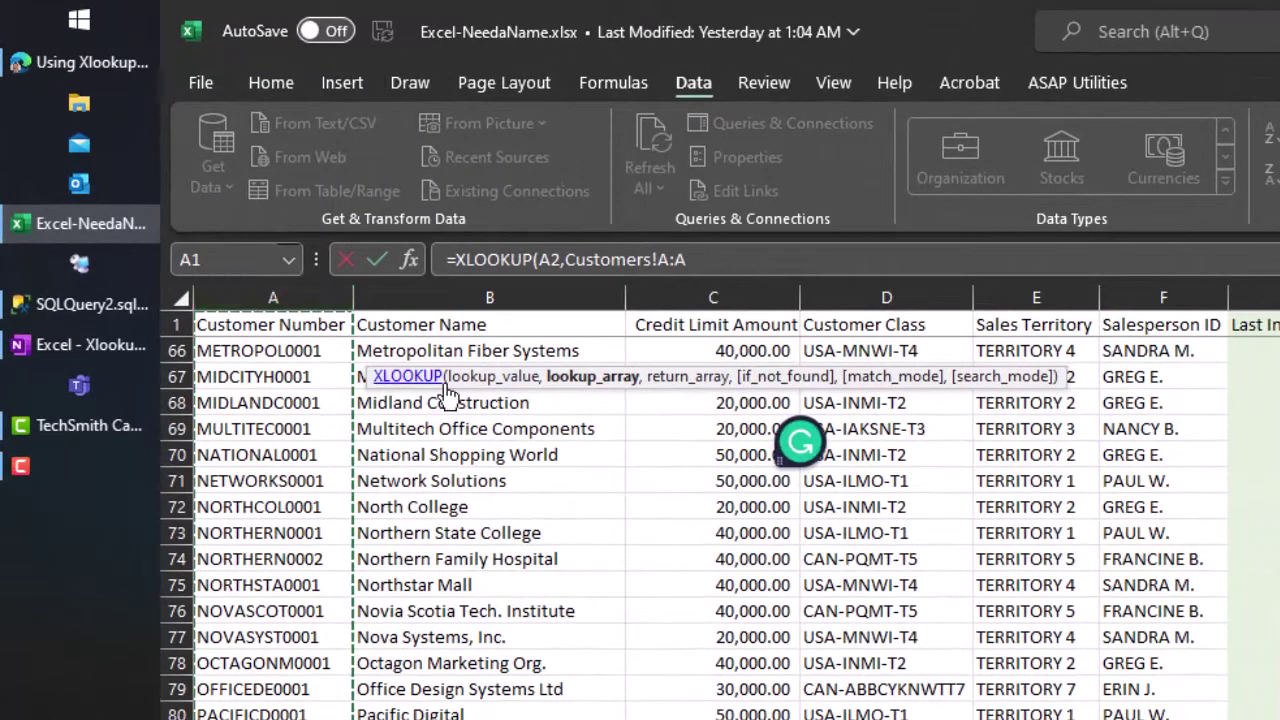
type(",")
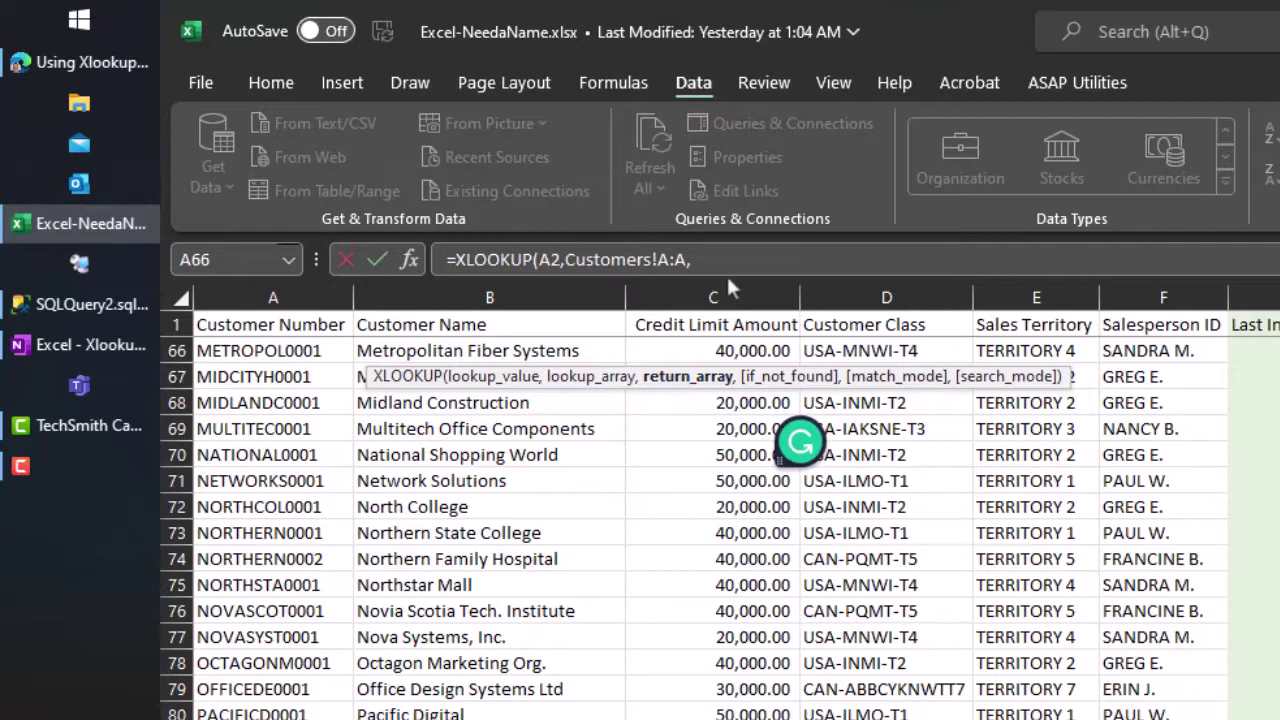
key("F10")
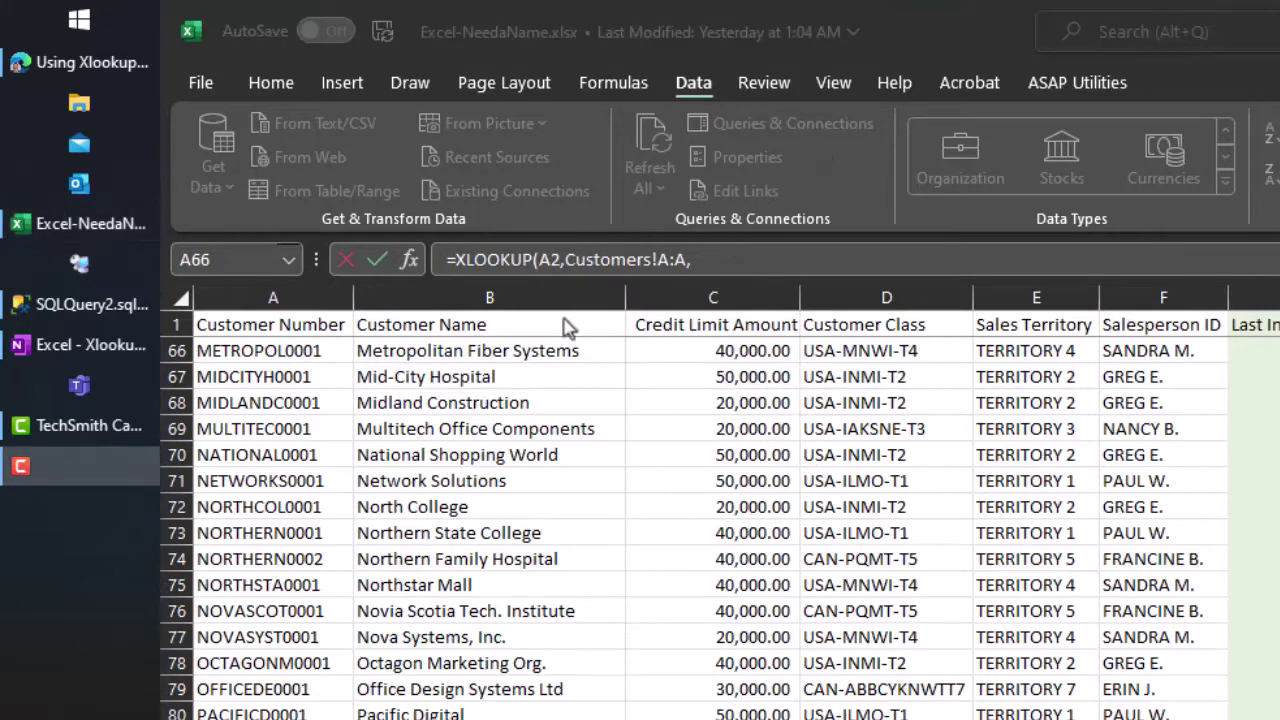
Step: Complete the B2 formula returning Customers column B with exact match 0: =XLOOKUP(A2,Customers!A:A,Customers!B:B,,0)
left_click(492, 297)
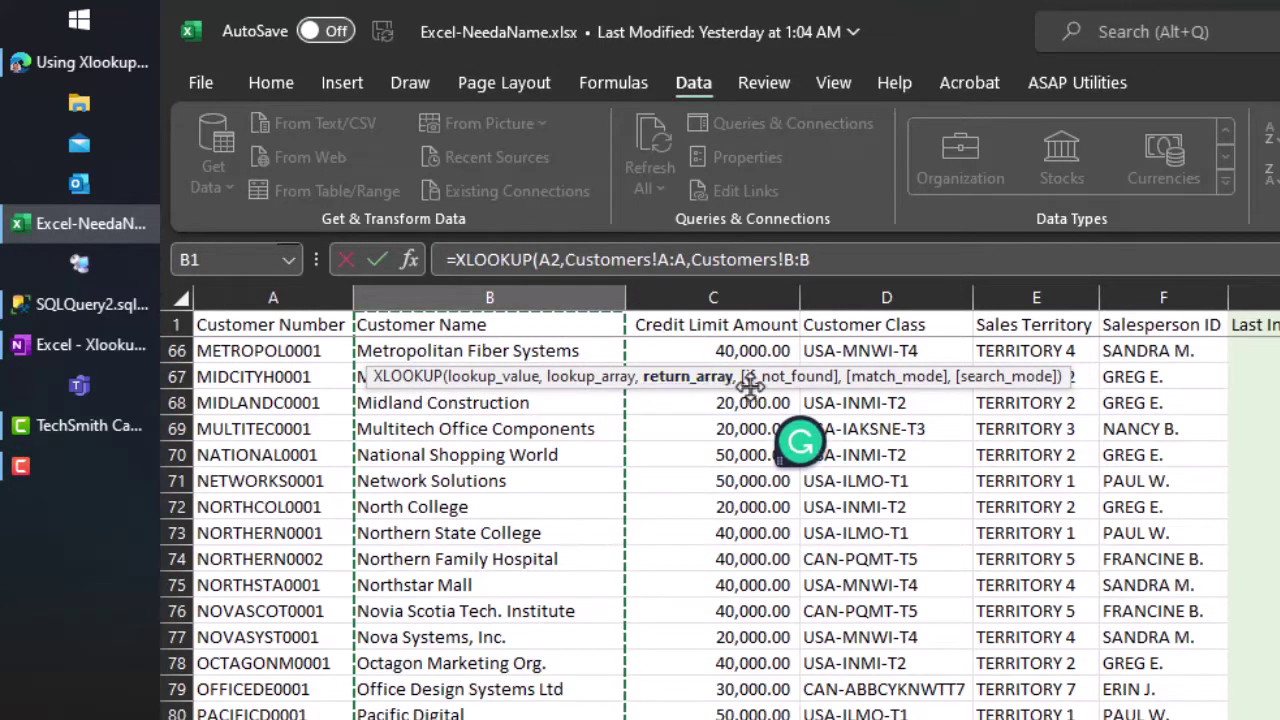
type(",\"Customer Does Not Ex")
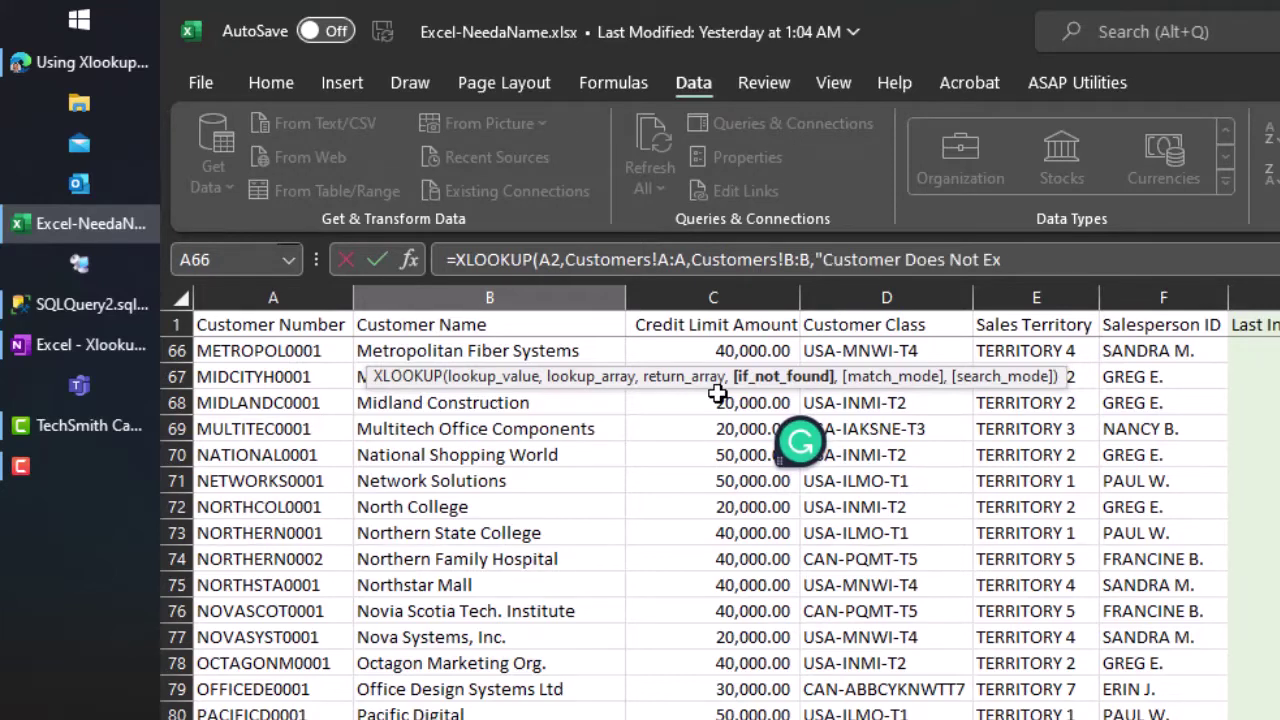
type("ist\",")
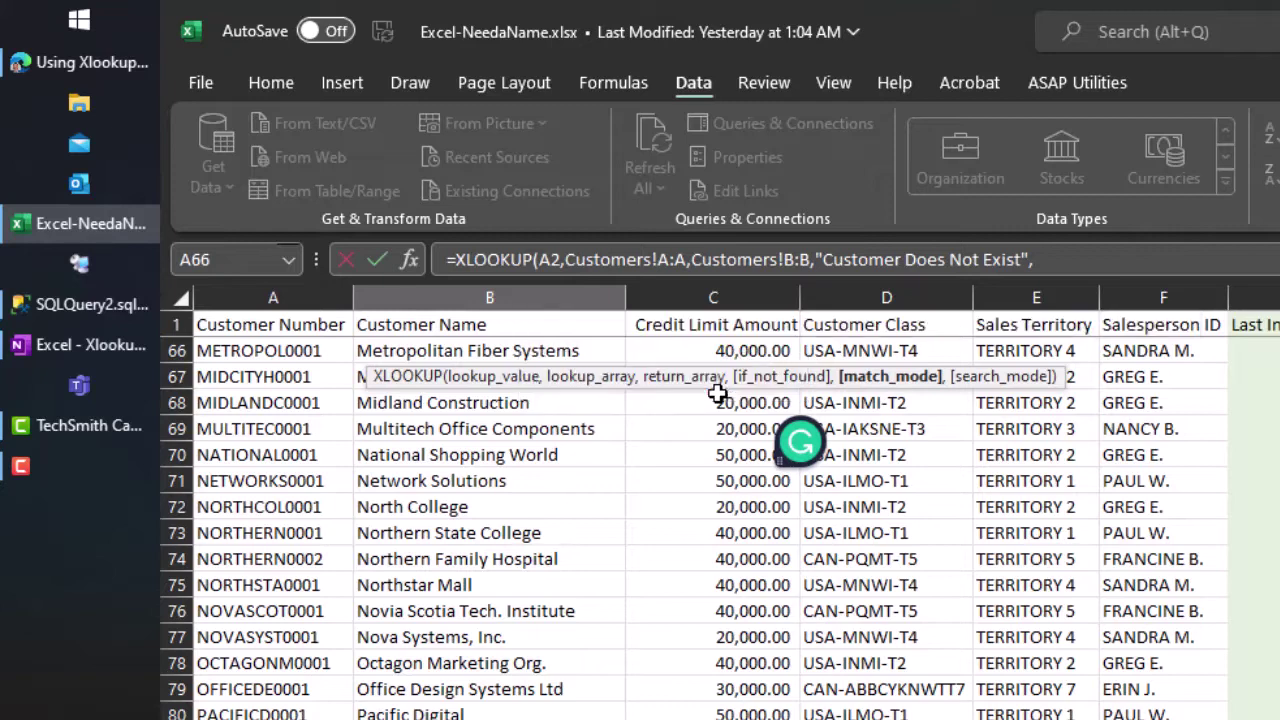
type("0,")
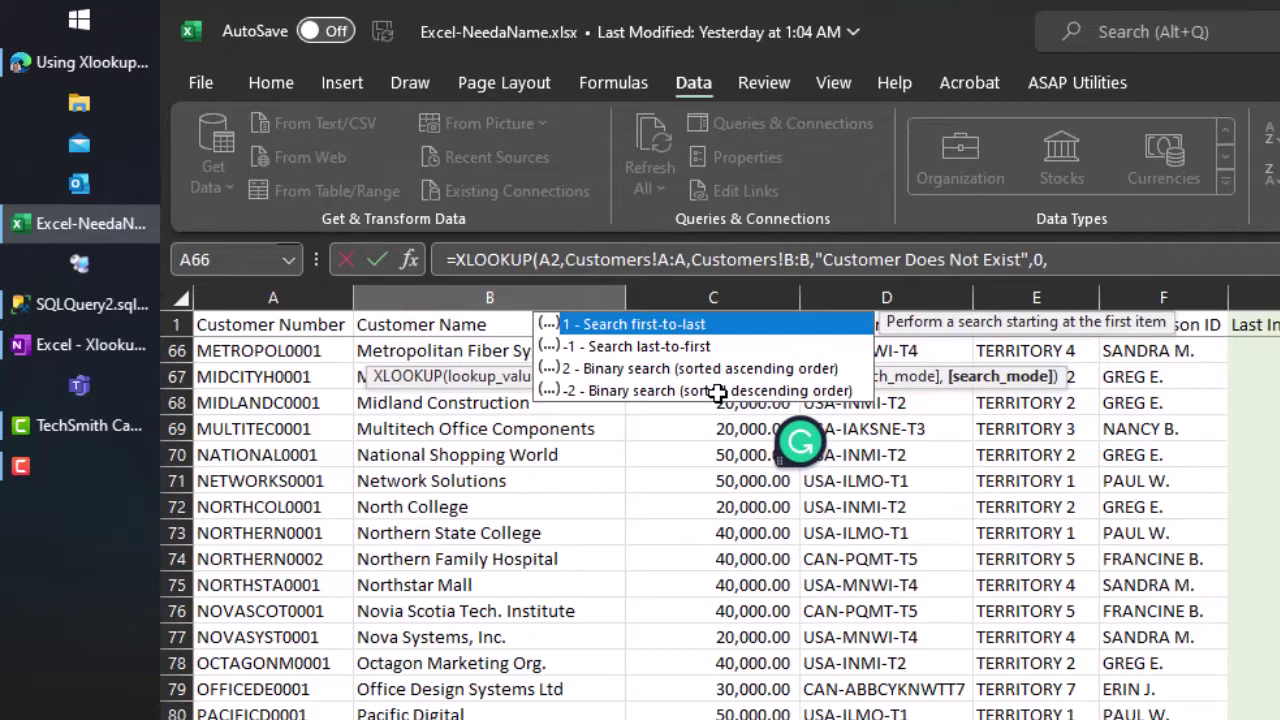
key("BackSpace")
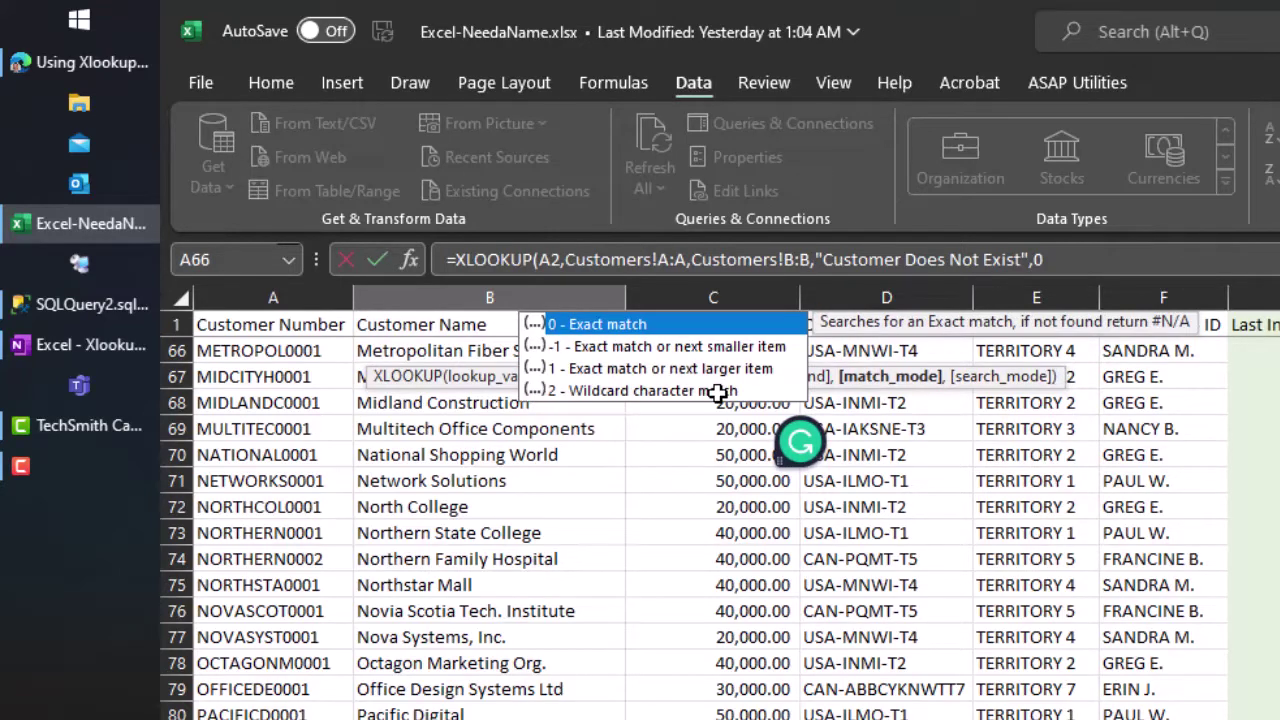
type(")")
key("Return")
key("Return")
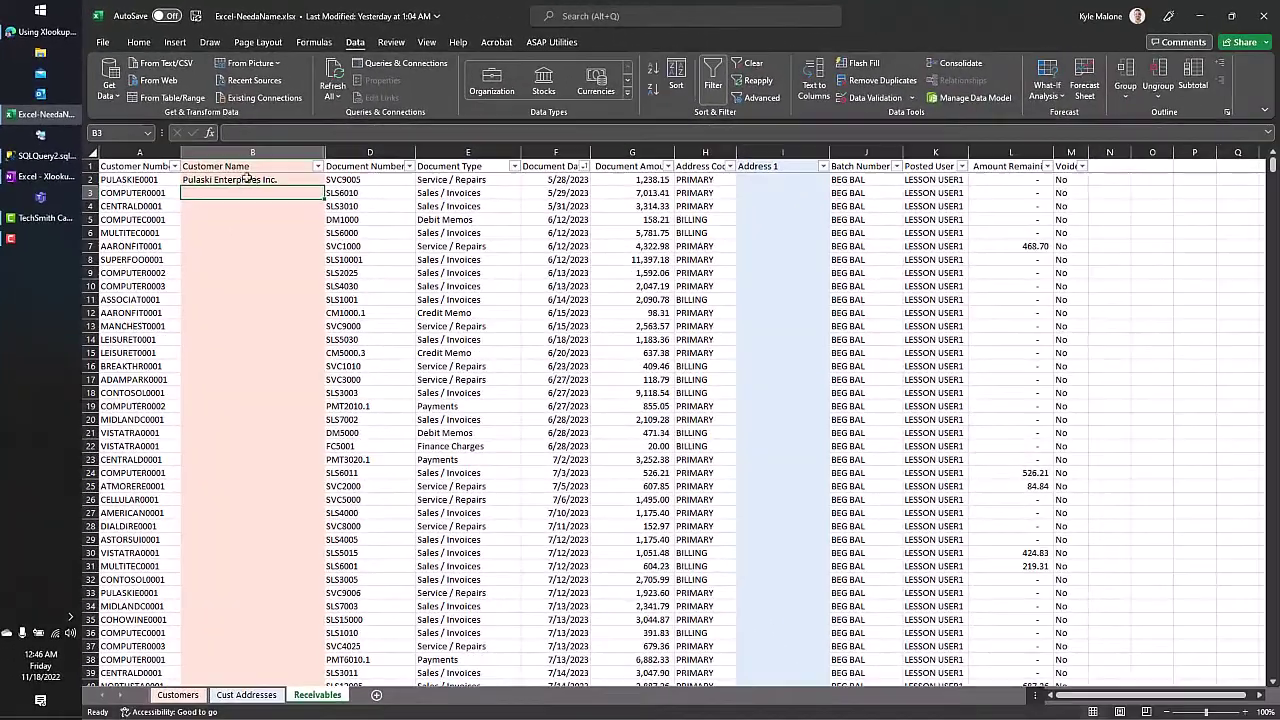
Step: Fill the B2 customer-name formula down column B and scroll to verify the results
left_click(240, 178)
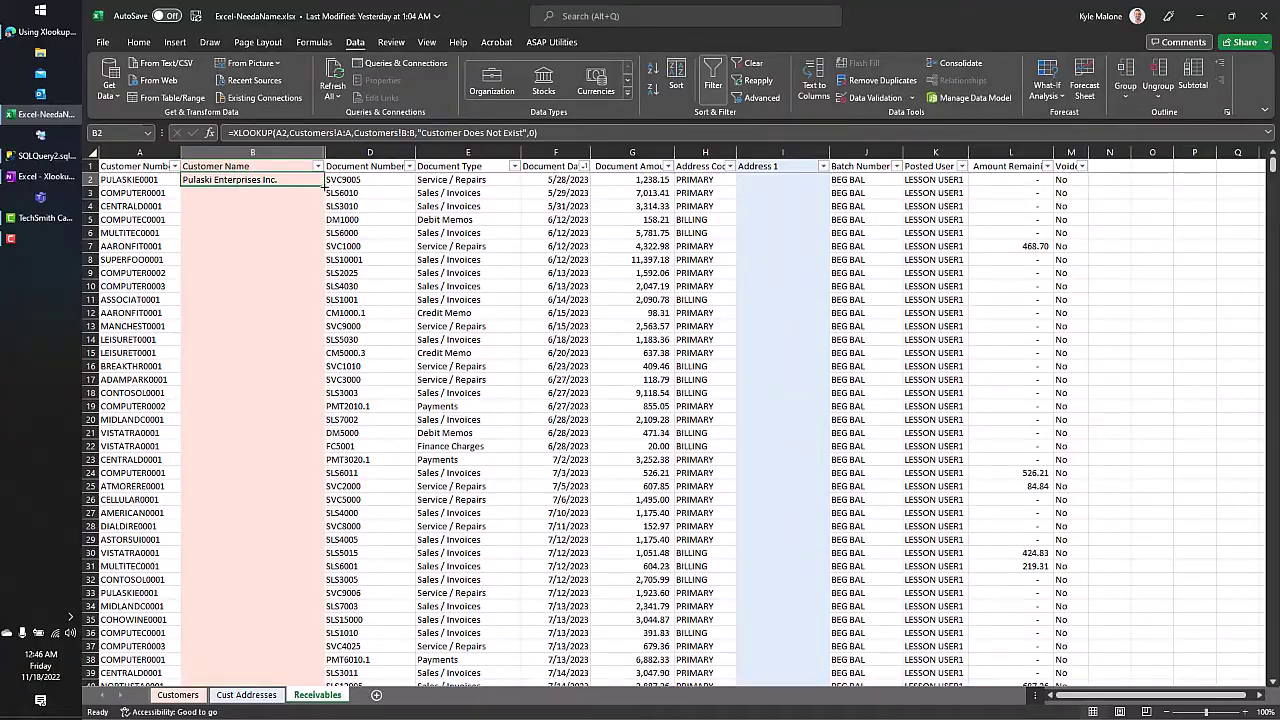
double_click(323, 187)
left_click(248, 340)
scroll(270, 340, "down", 12)
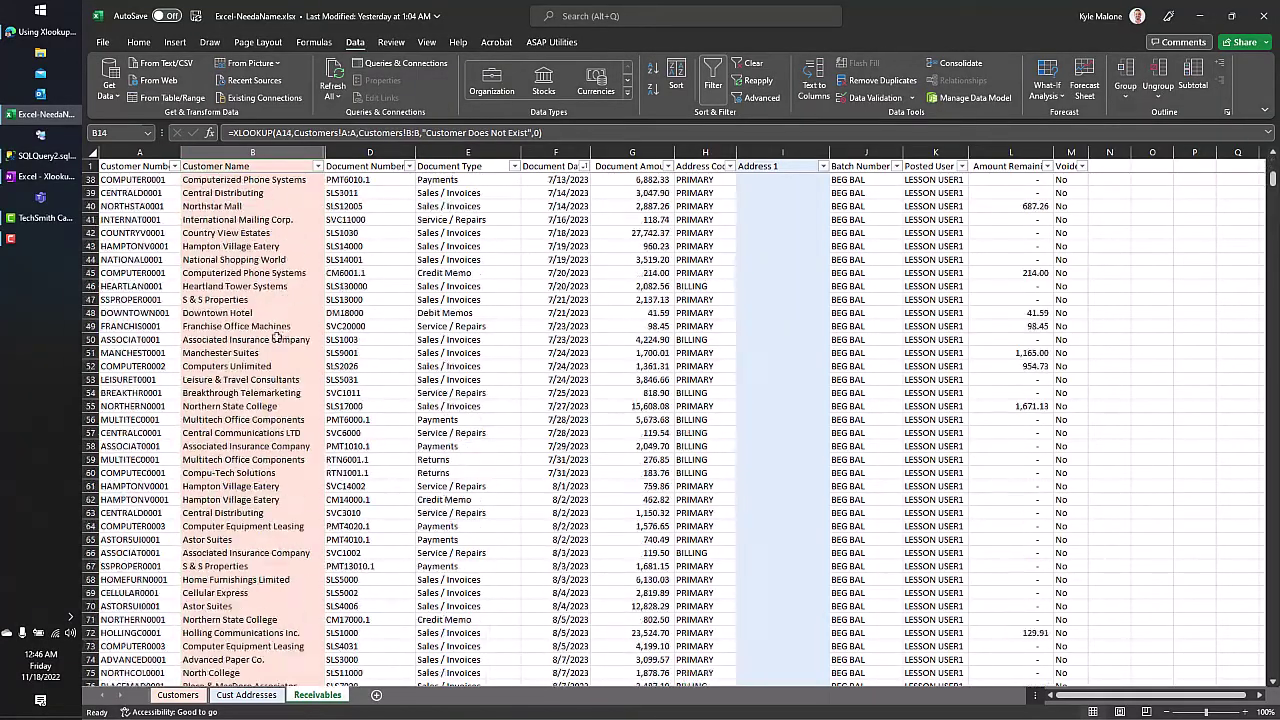
scroll(285, 357, "down", 20)
scroll(285, 357, "up", 10)
scroll(287, 350, "up", 10)
scroll(288, 342, "up", 10)
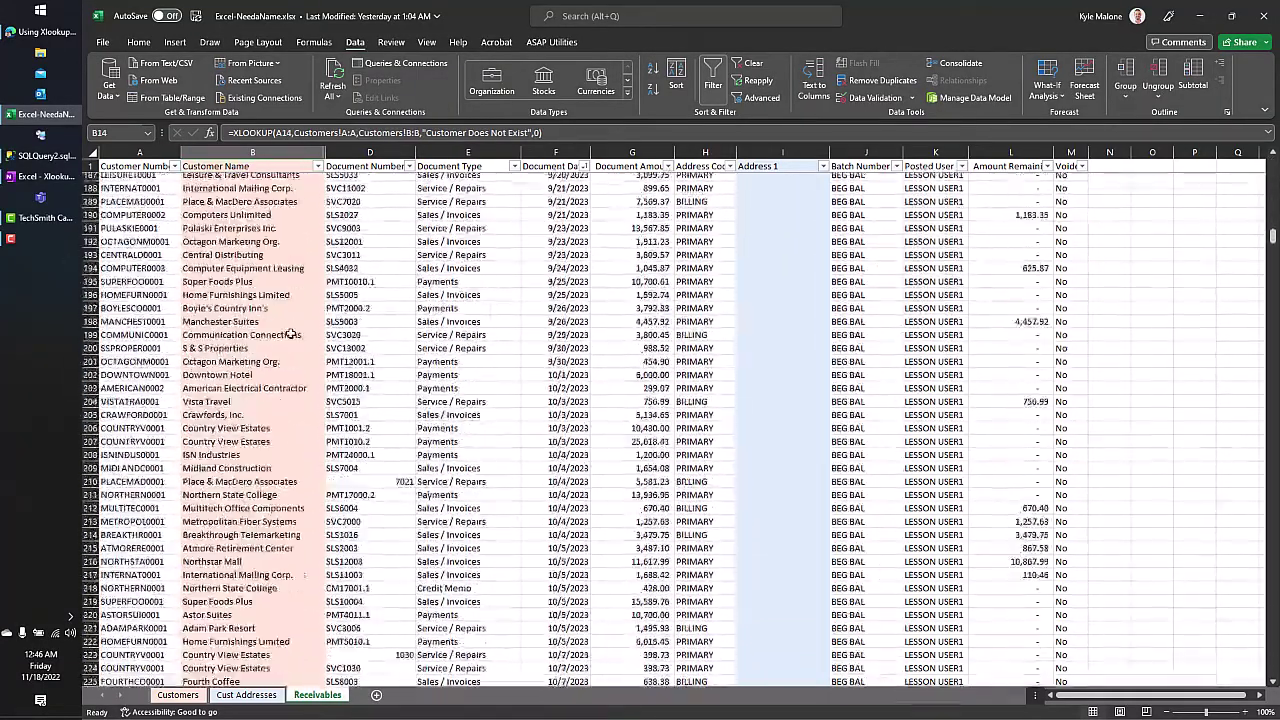
scroll(290, 333, "up", 6)
Step: In Customers G2, start an XLOOKUP using customer number A2 as the lookup value
left_click(178, 694)
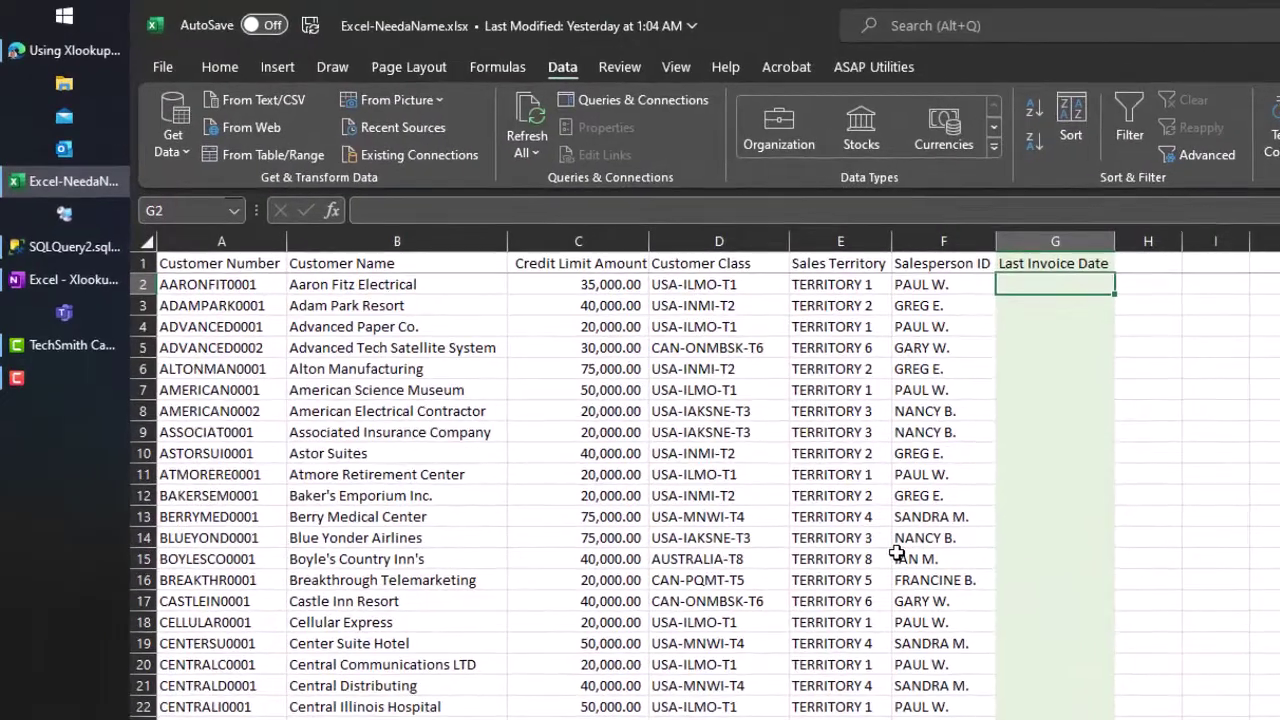
type("=xlo")
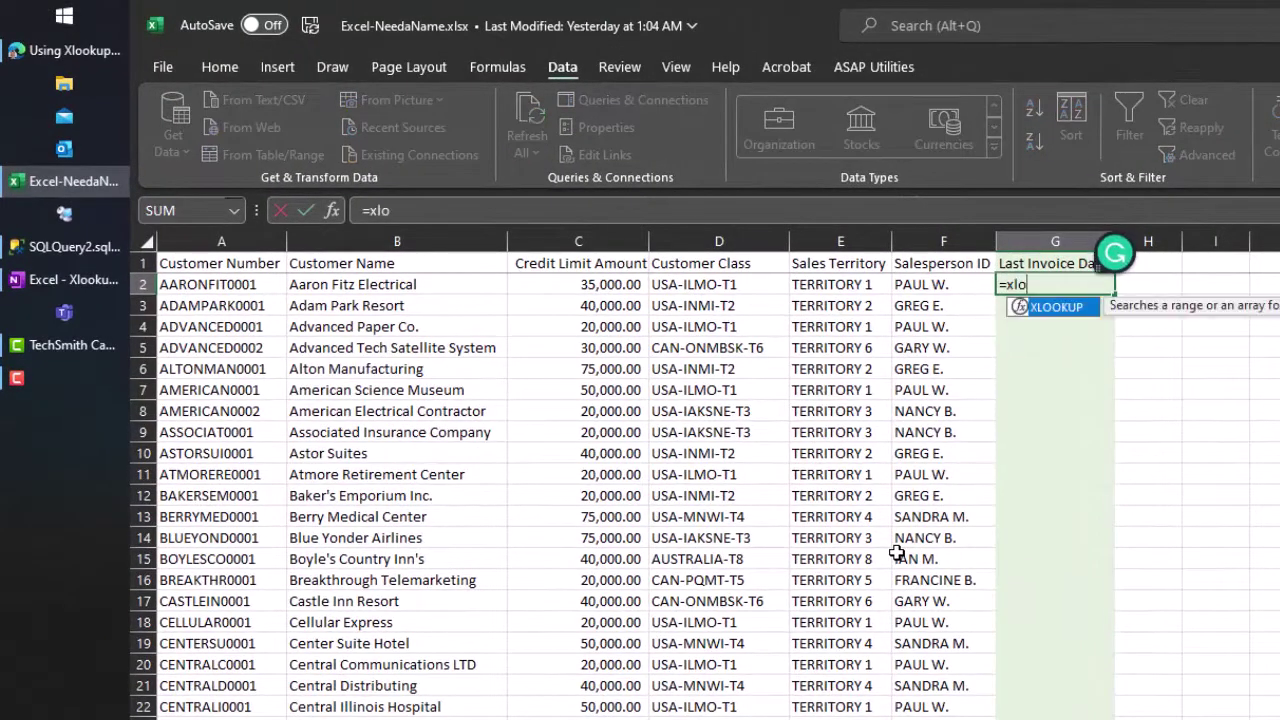
key("Tab")
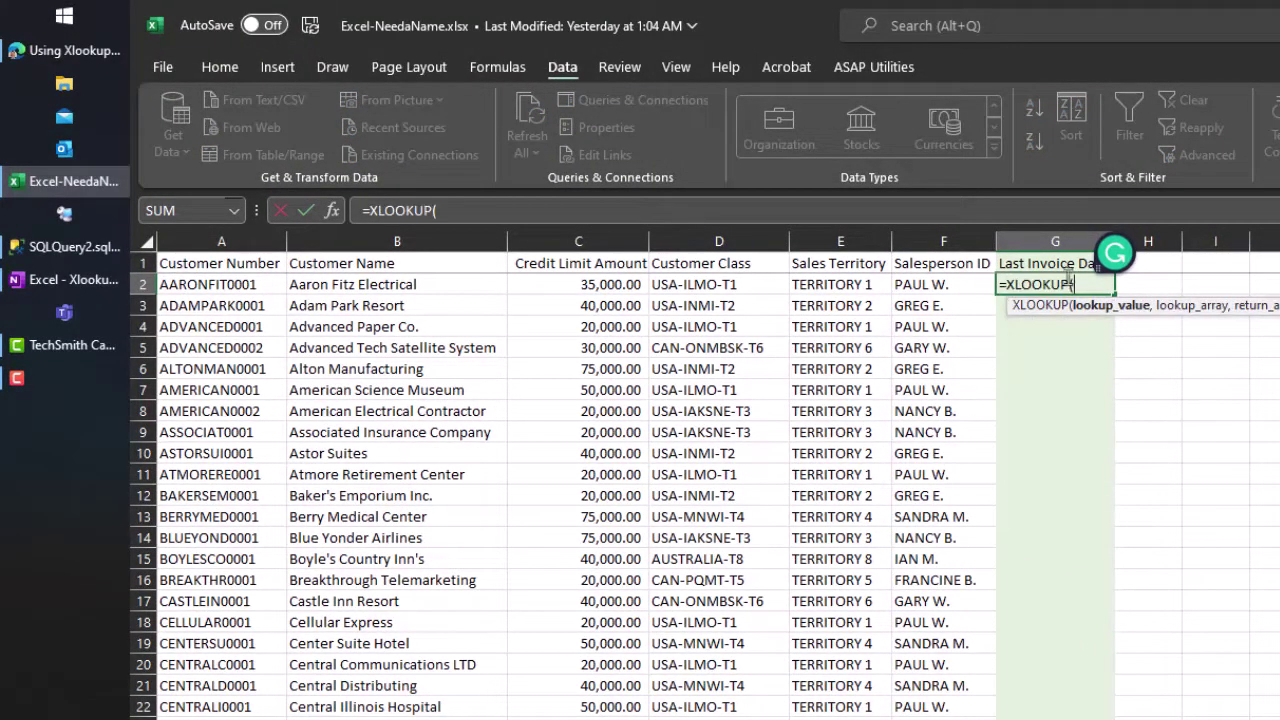
left_click(181, 283)
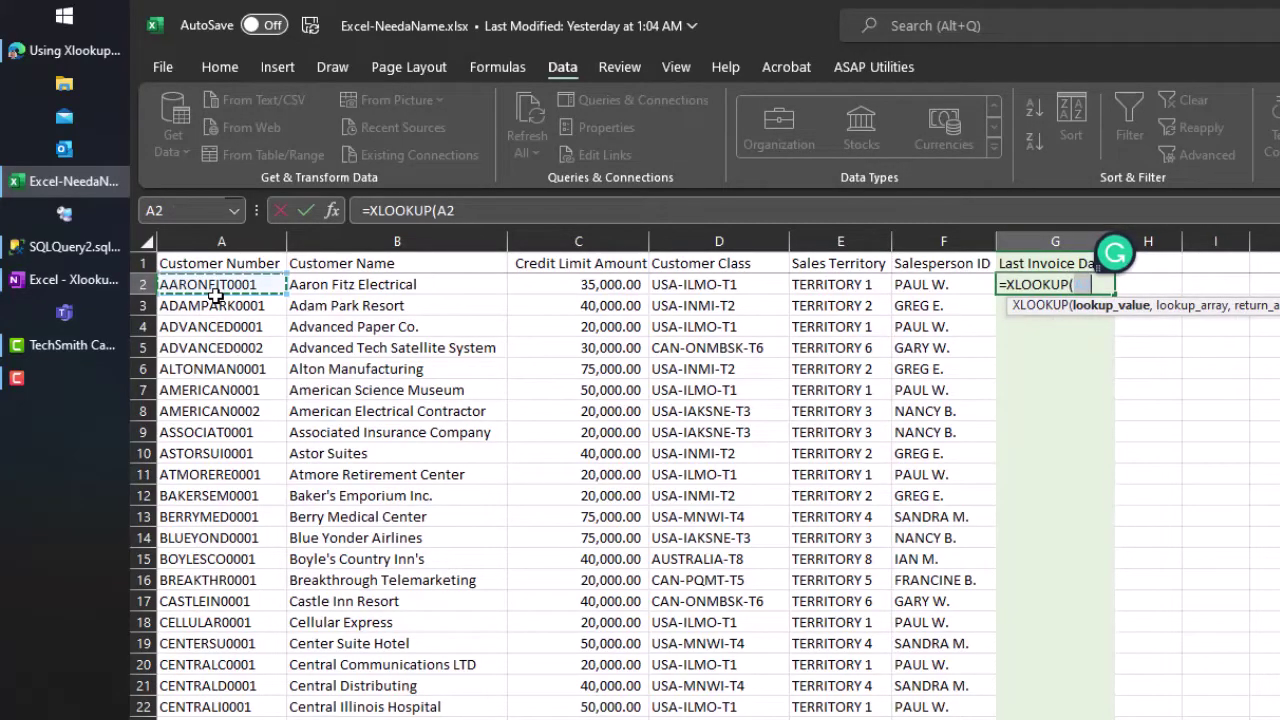
type(",")
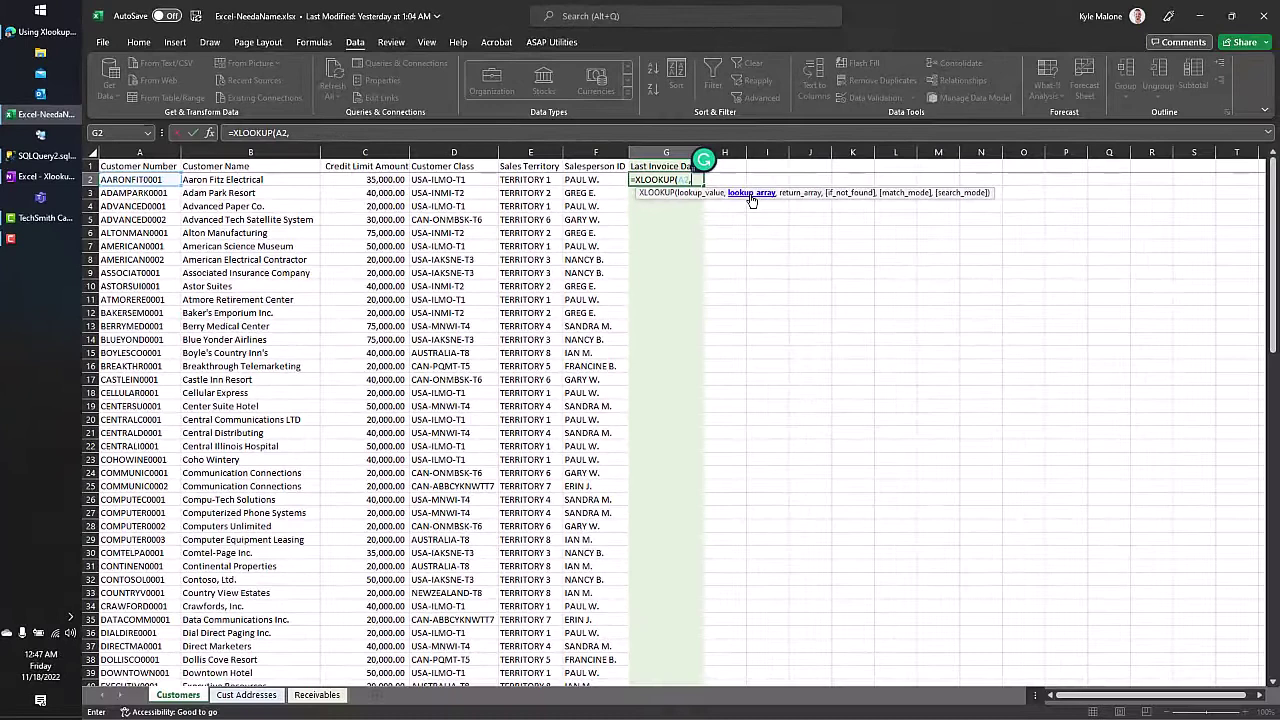
Step: Add Receivables!A:A as lookup array, Receivables!F:F dates as return, a "" fallback and match mode 0
left_click(318, 695)
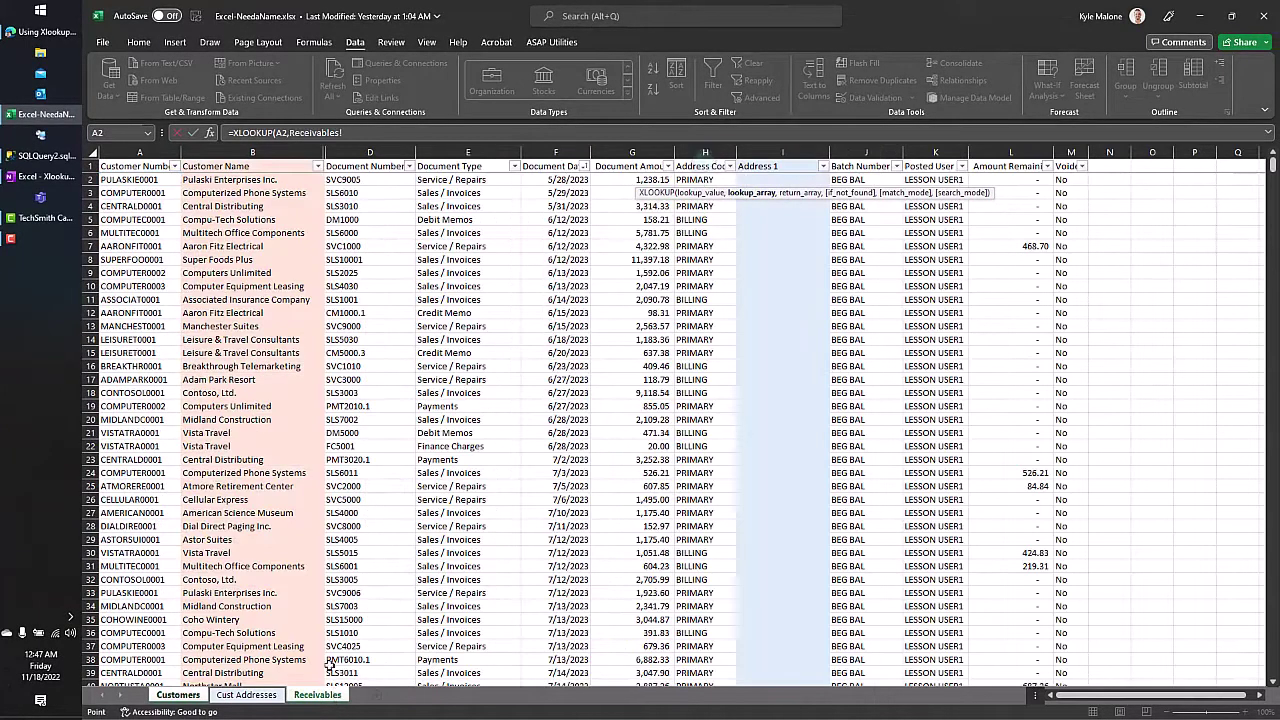
left_click(139, 151)
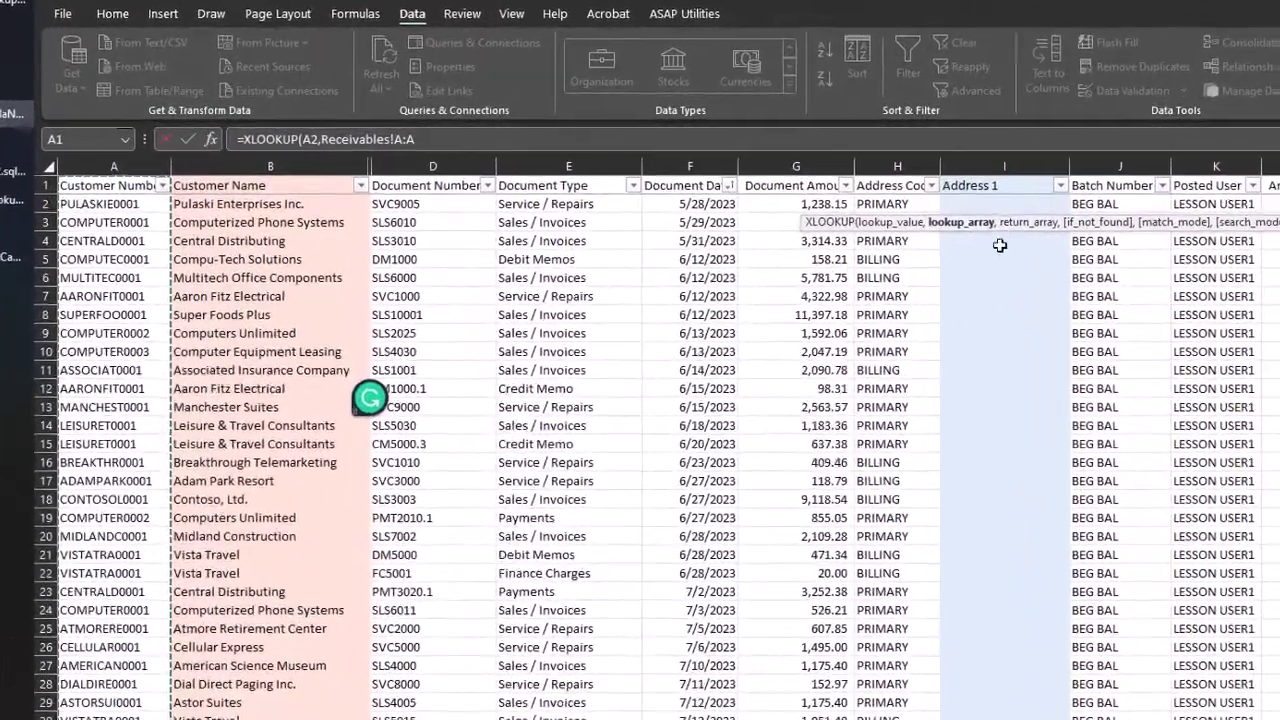
type(",")
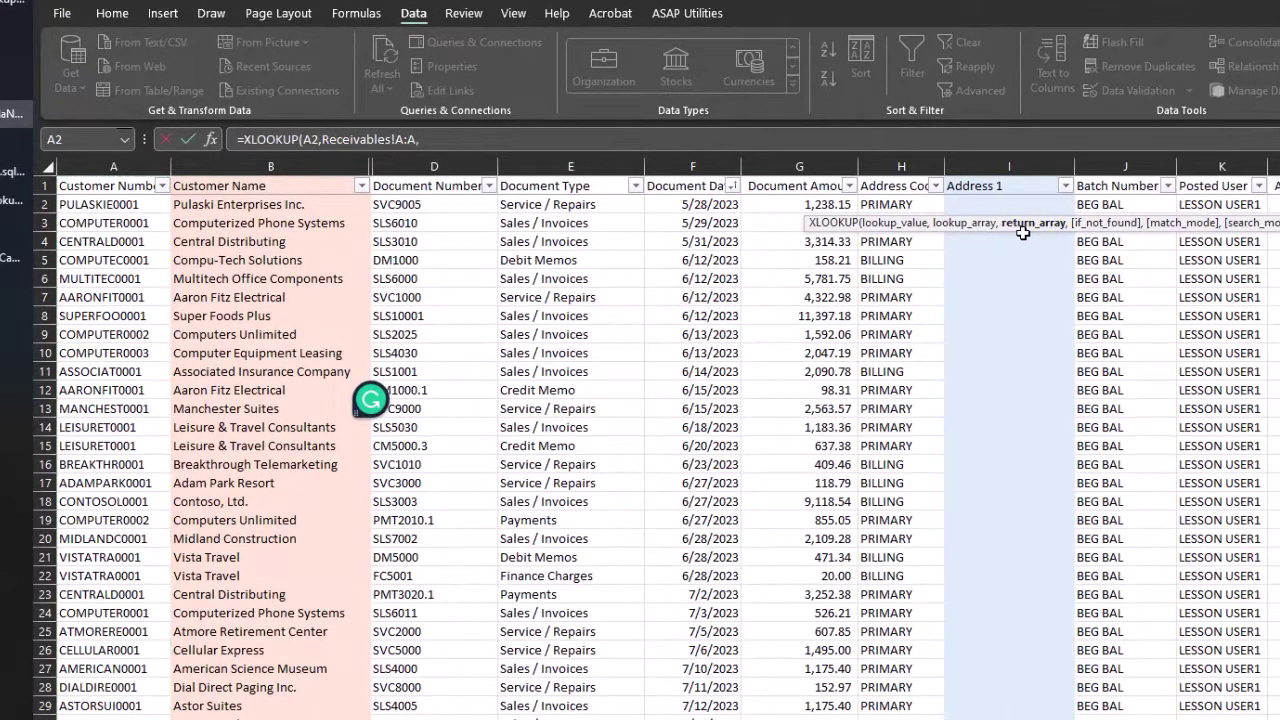
left_click(680, 168)
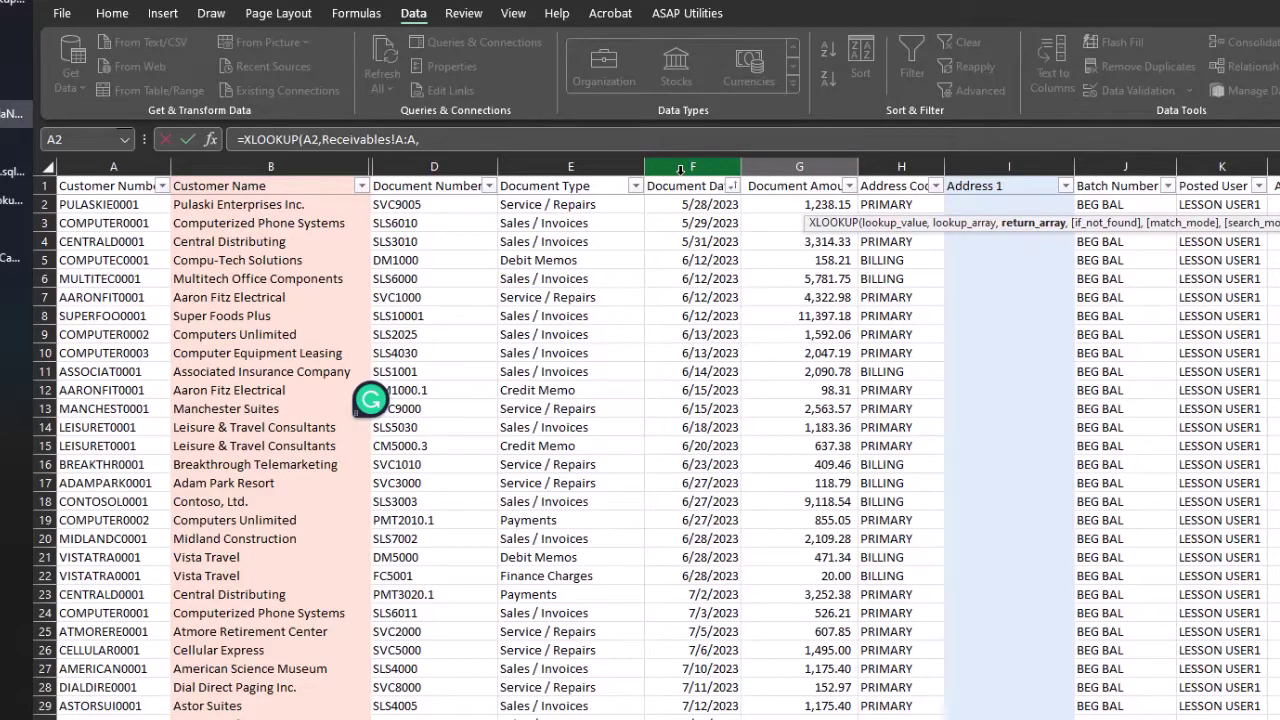
left_click(680, 168)
type(",")
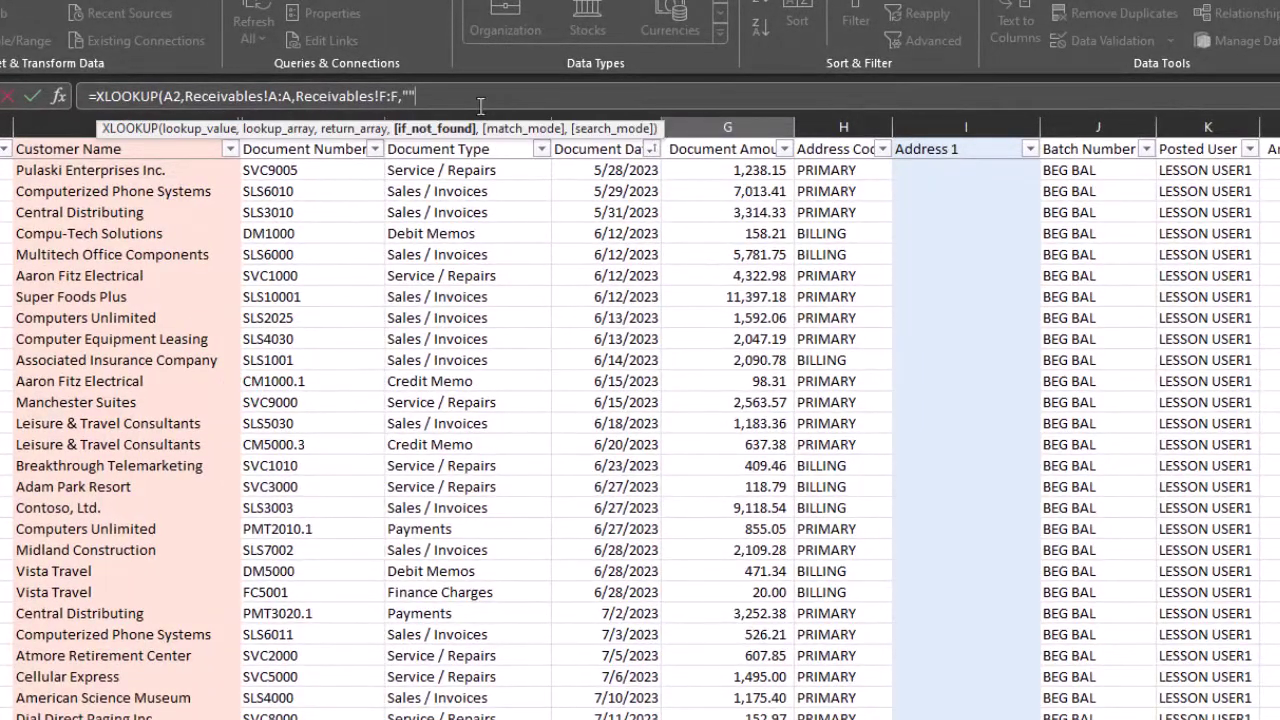
type(",0")
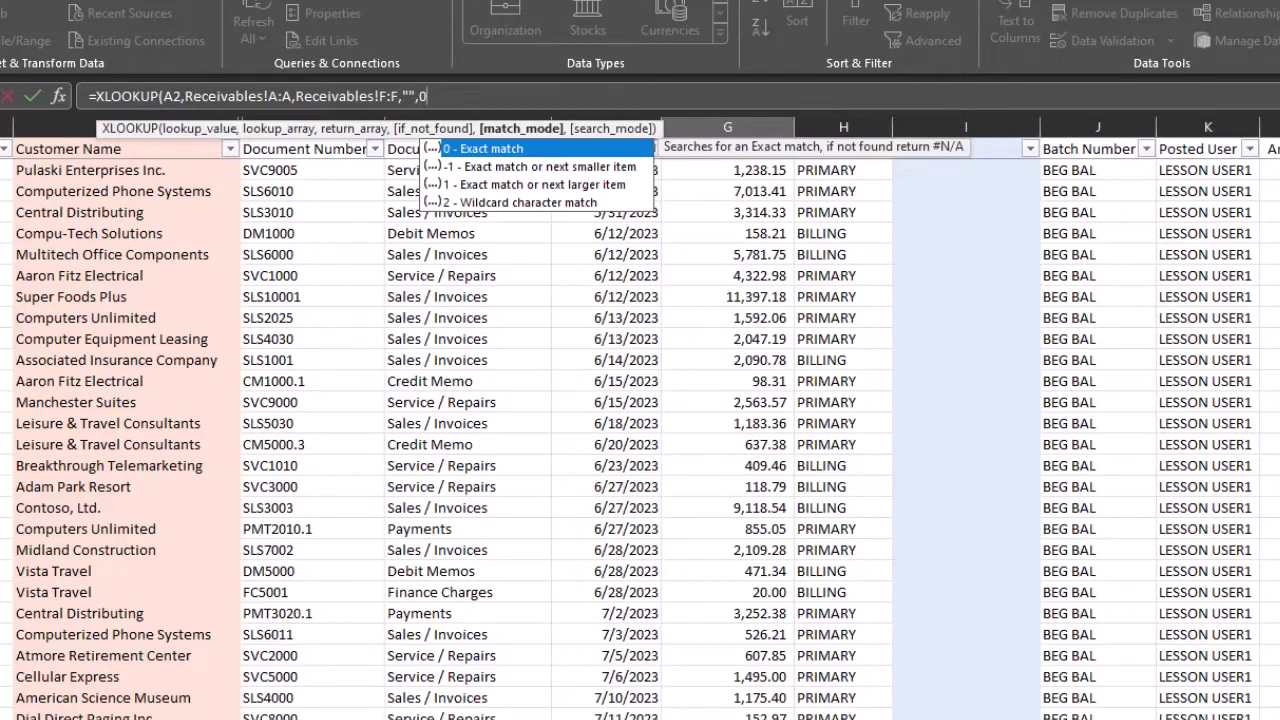
Step: Advance to the search_mode argument and scroll Receivables to confirm document dates run oldest to newest
type(",")
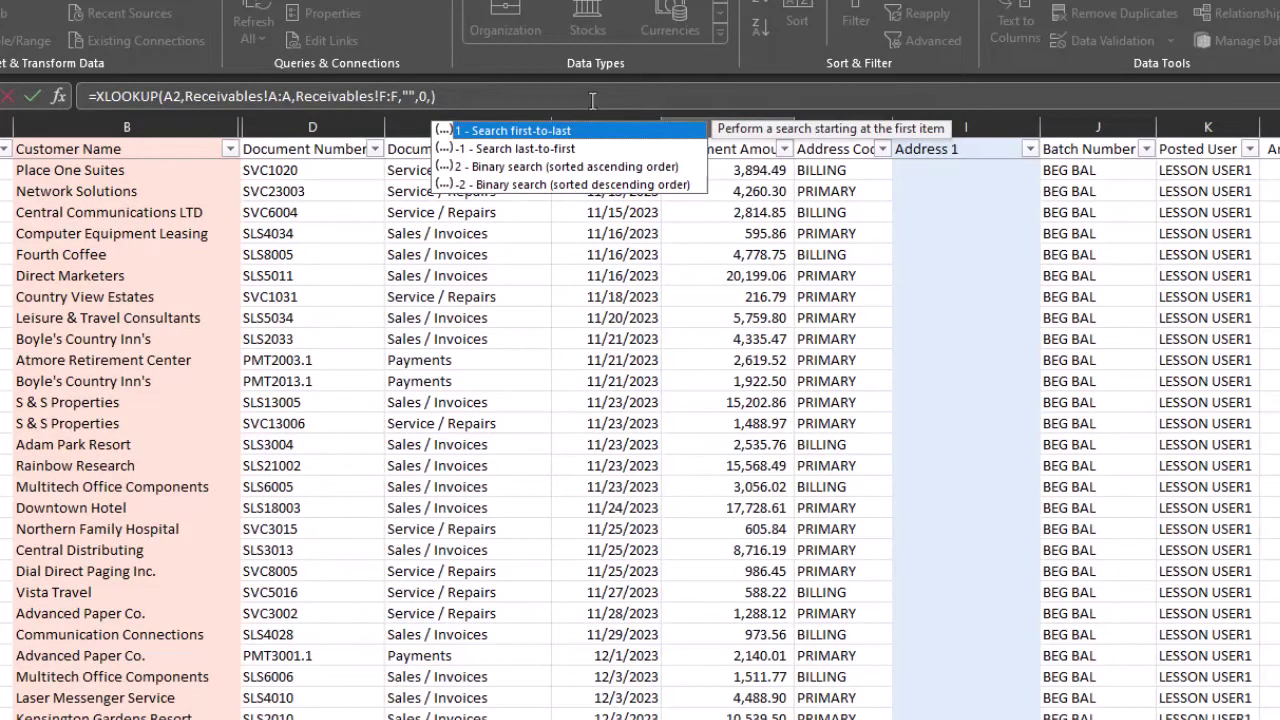
scroll(612, 473, "down", 10)
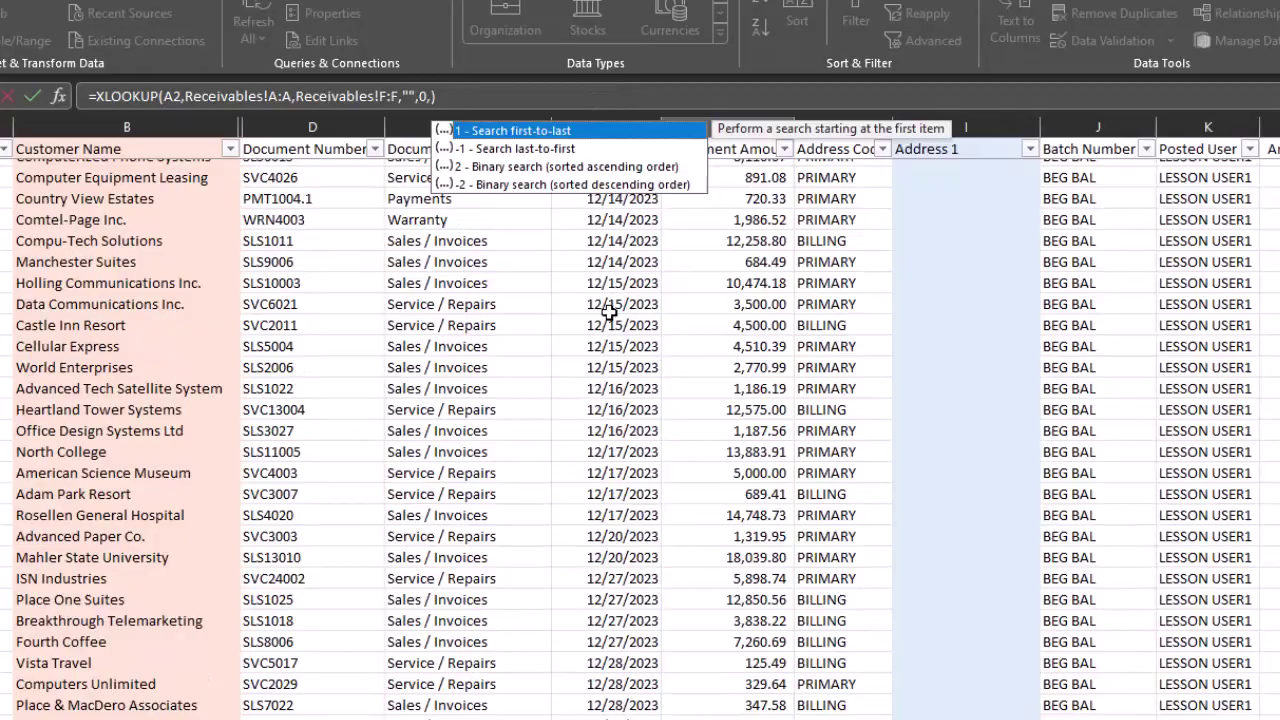
scroll(612, 325, "down", 6)
scroll(615, 340, "down", 10)
scroll(617, 360, "down", 10)
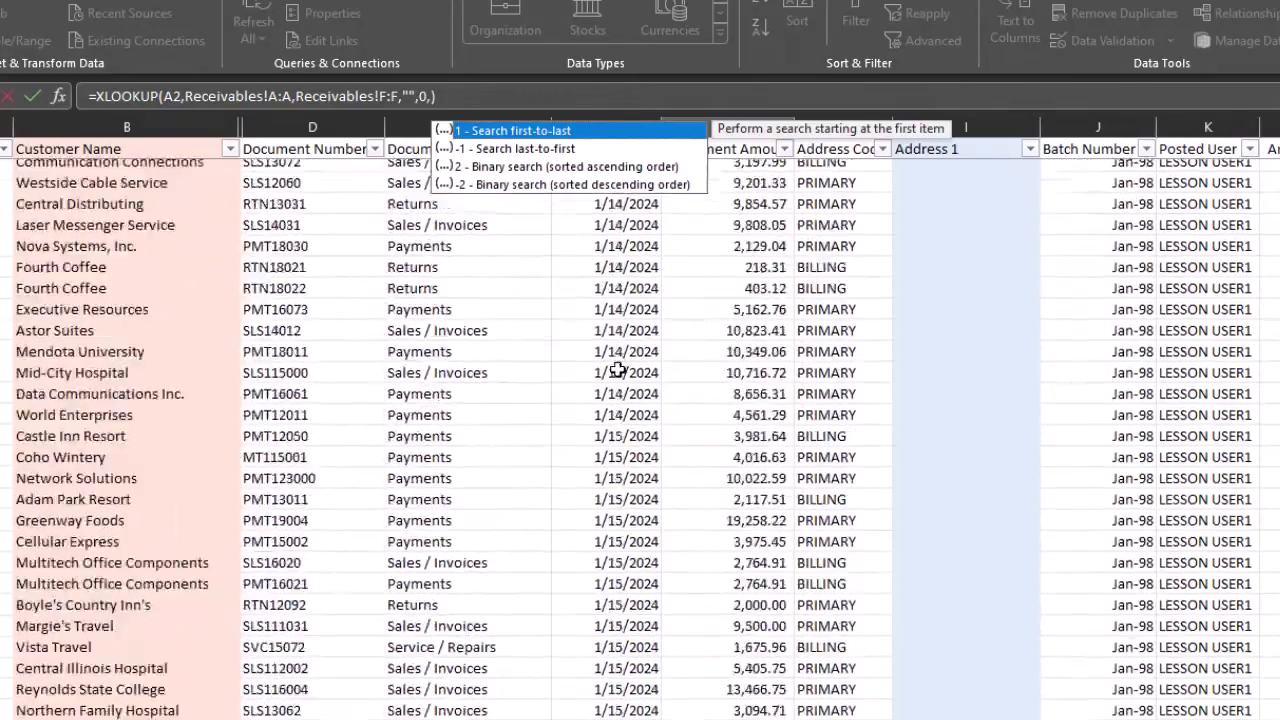
scroll(617, 370, "down", 10)
scroll(615, 372, "down", 10)
scroll(615, 372, "down", 10)
scroll(617, 375, "down", 15)
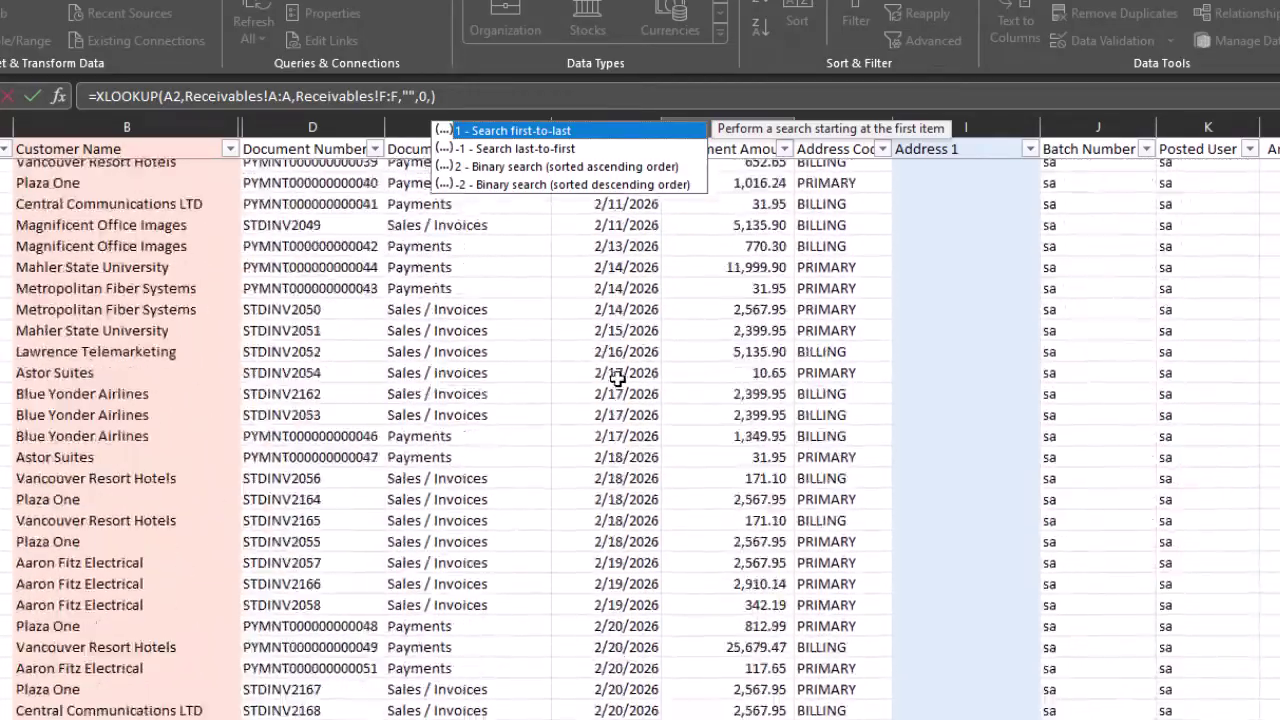
scroll(617, 390, "down", 10)
scroll(635, 460, "down", 15)
scroll(645, 580, "down", 10)
scroll(617, 650, "down", 5)
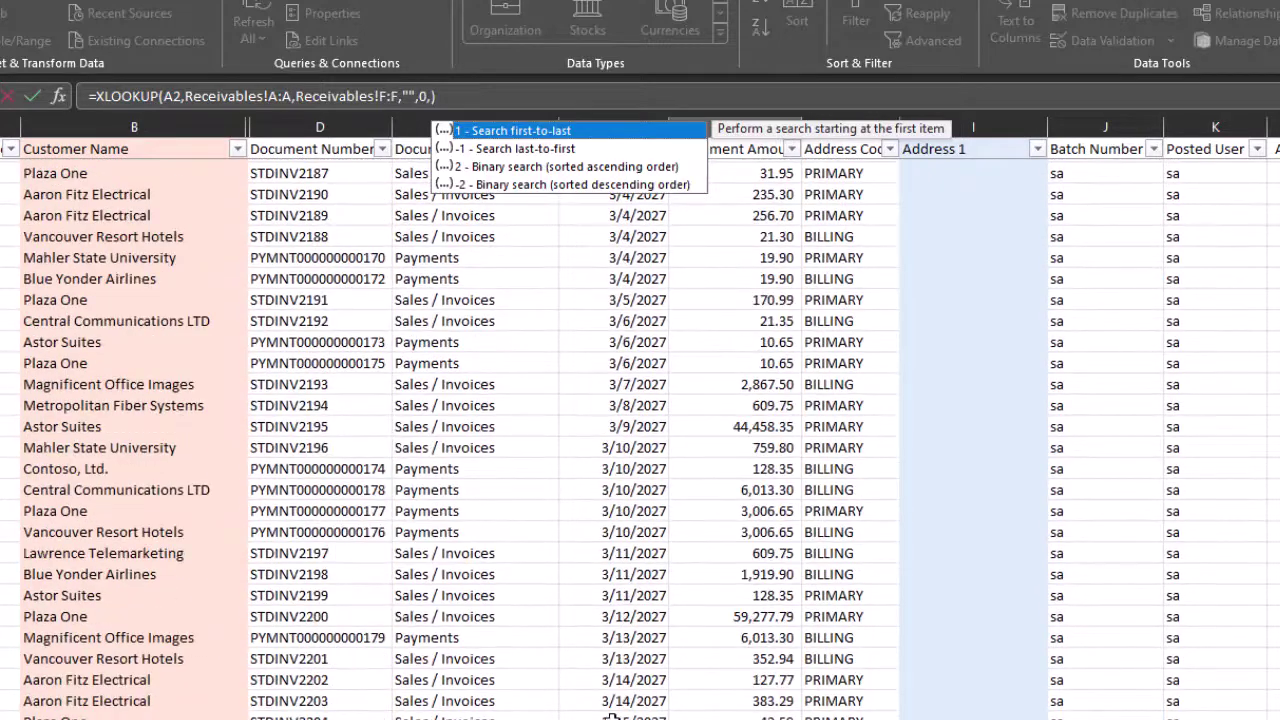
scroll(612, 716, "down", 7)
scroll(620, 710, "down", 6)
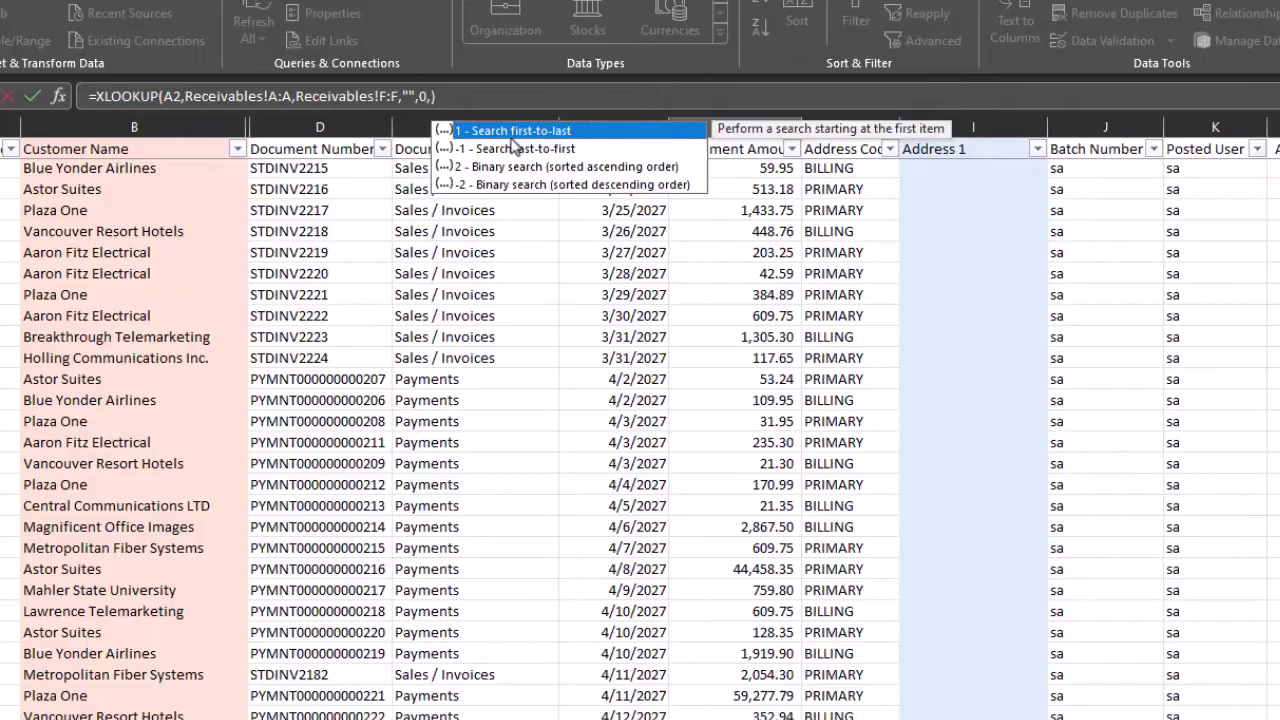
scroll(580, 292, "up", 5)
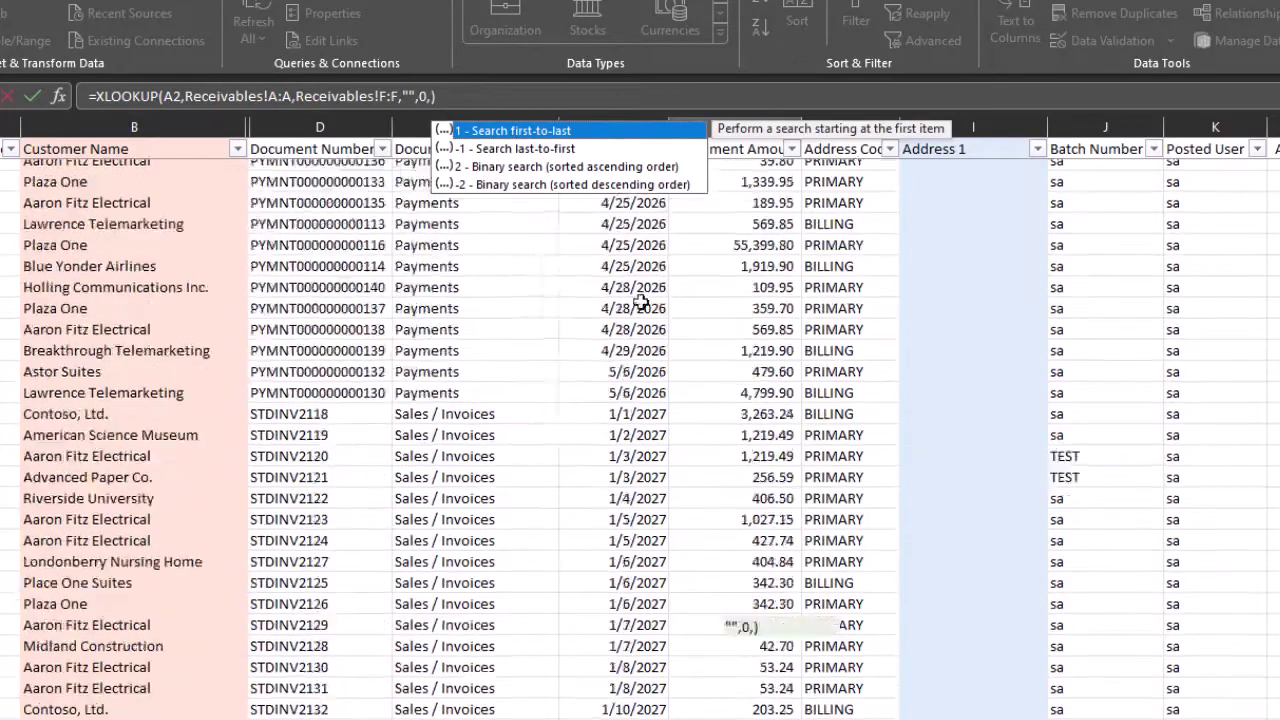
scroll(590, 290, "up", 5)
scroll(595, 287, "up", 5)
scroll(595, 287, "up", 5)
scroll(563, 283, "up", 5)
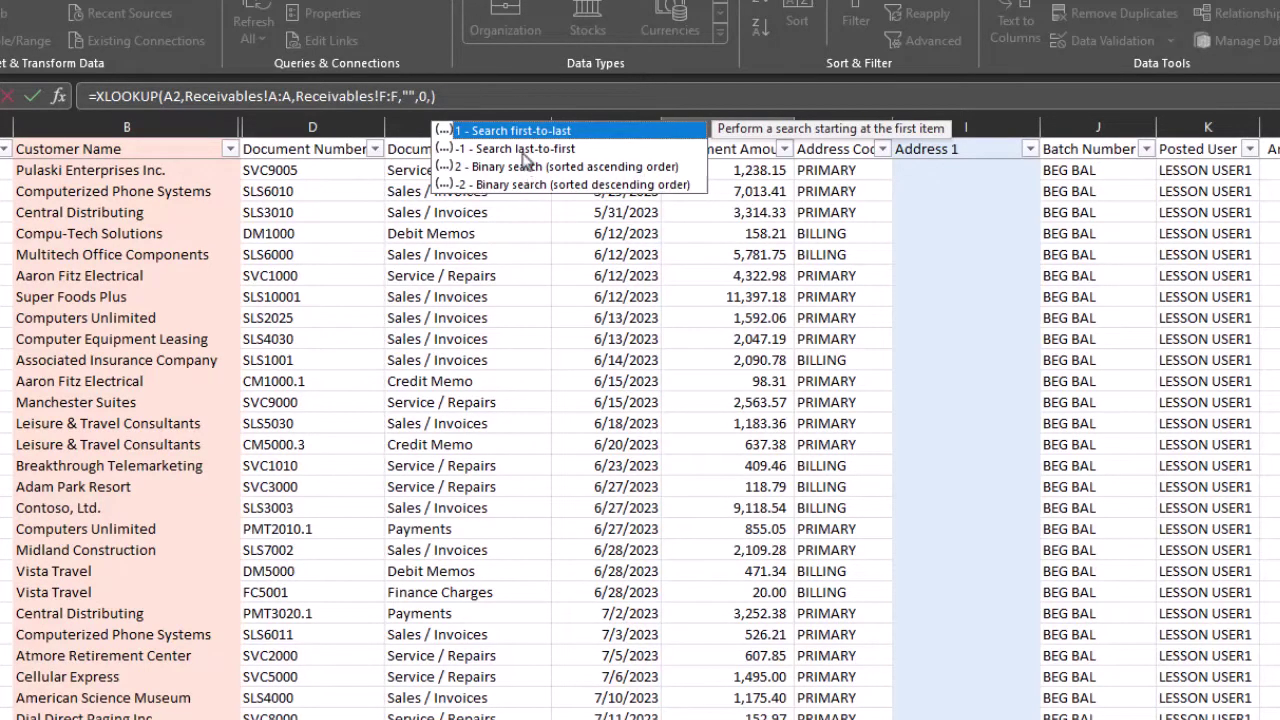
scroll(629, 363, "down", 10)
scroll(629, 409, "down", 10)
scroll(624, 436, "down", 10)
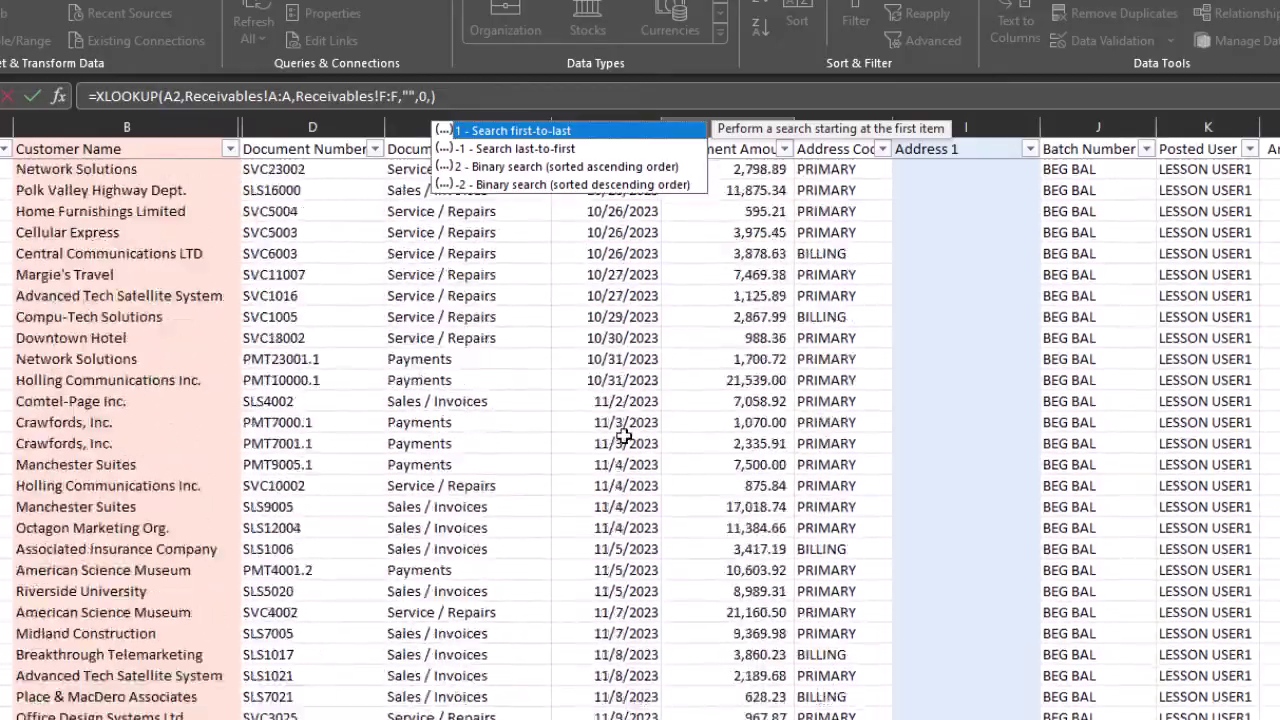
scroll(630, 450, "down", 10)
scroll(640, 476, "down", 10)
scroll(632, 488, "down", 10)
scroll(622, 505, "down", 10)
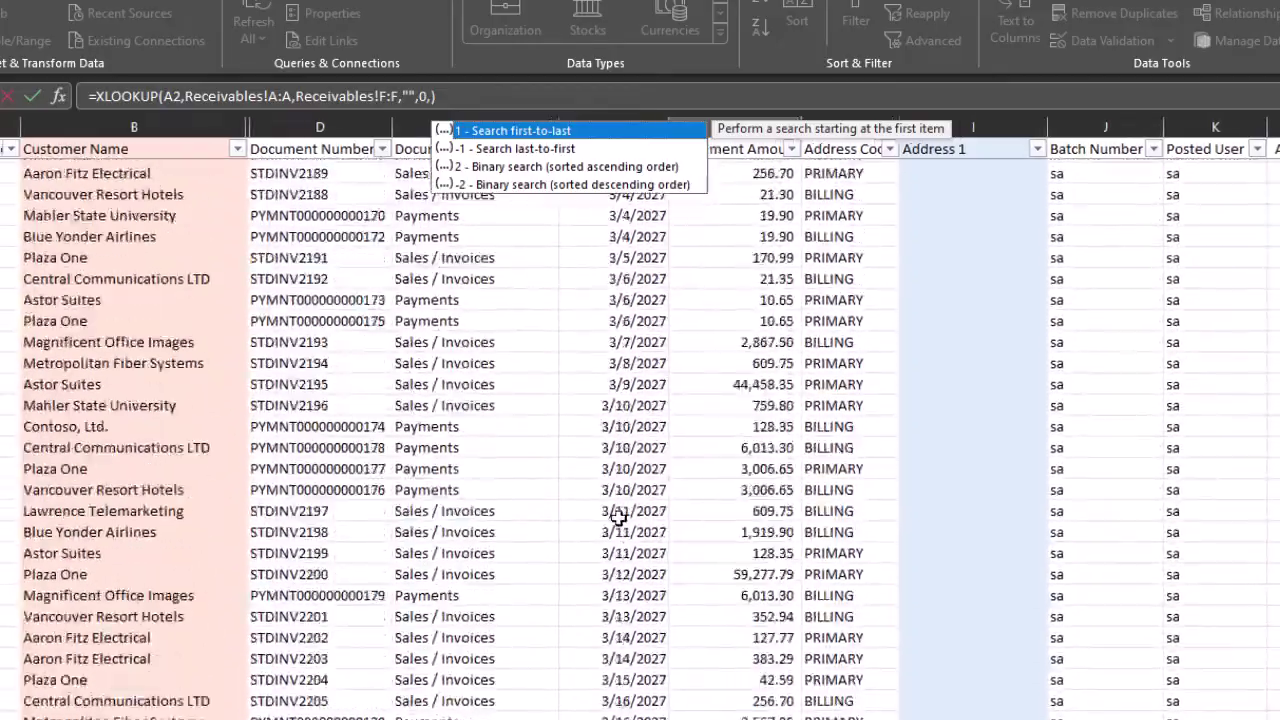
scroll(625, 560, "down", 10)
scroll(640, 540, "down", 5)
scroll(646, 480, "down", 3)
scroll(645, 483, "up", 10)
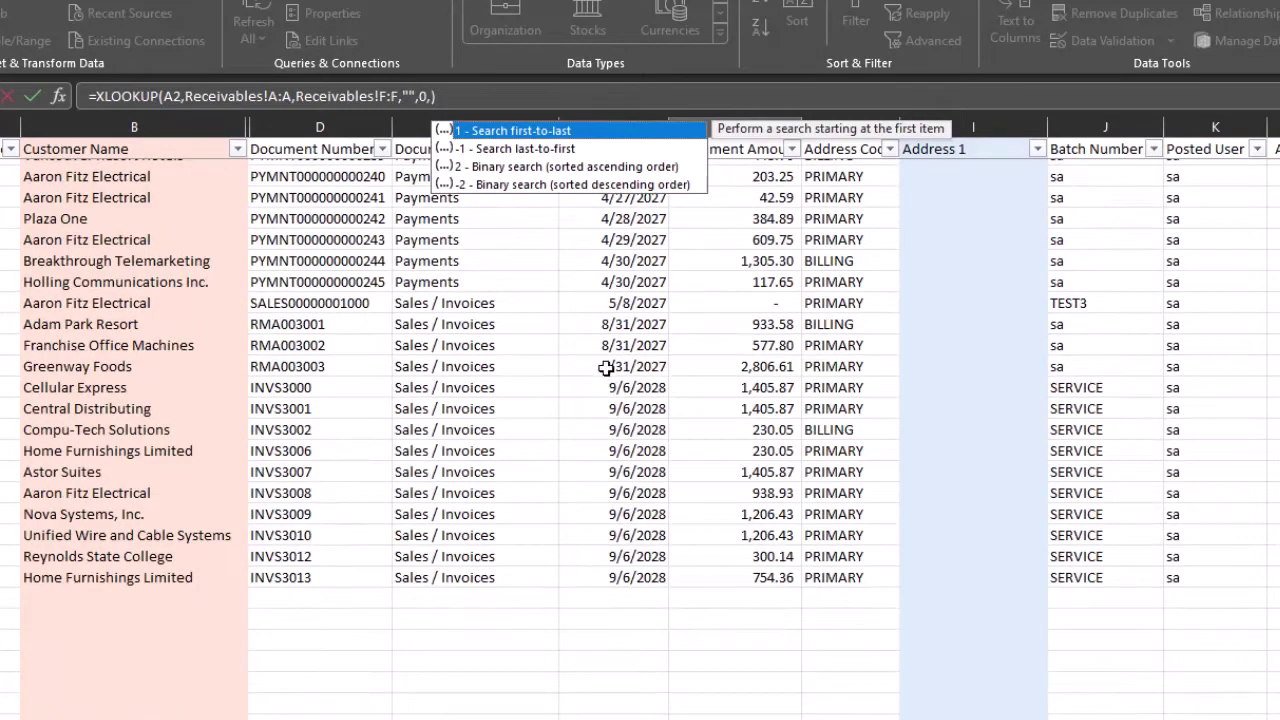
Step: Set search mode -1 (last-to-first), commit the formula, and fill G2 down the Last Invoice Date column
double_click(488, 148)
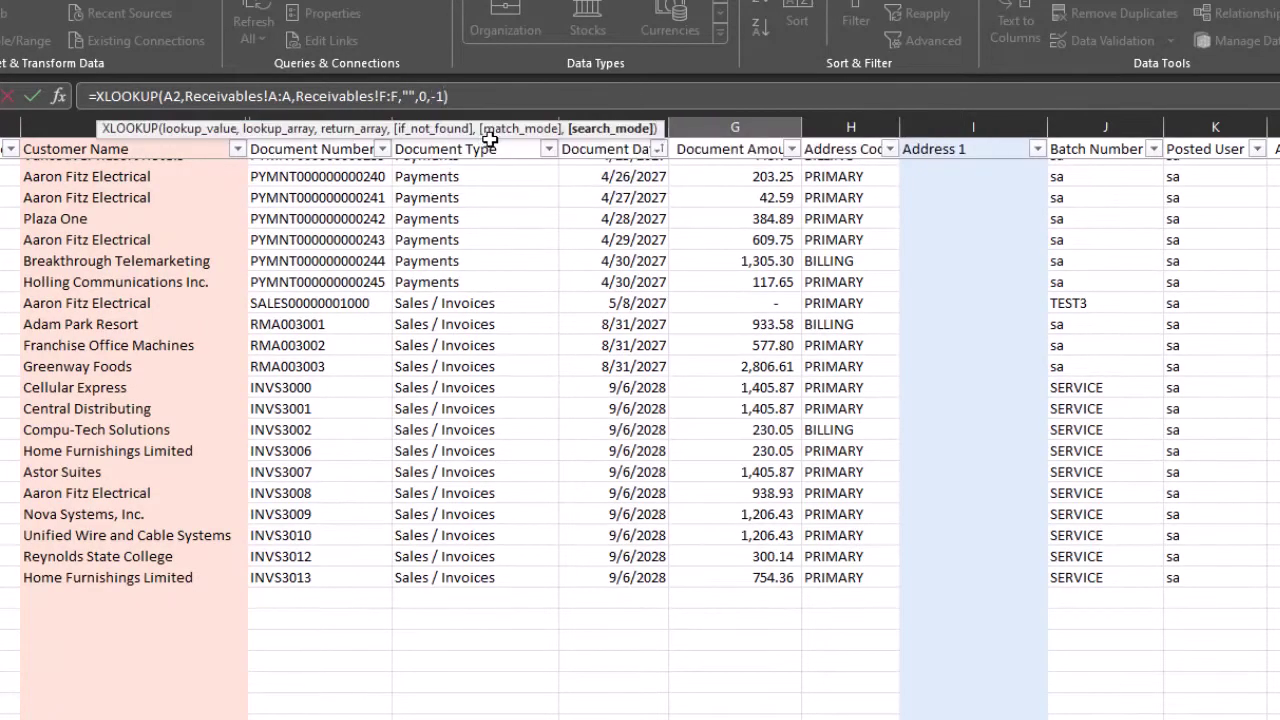
key("Return")
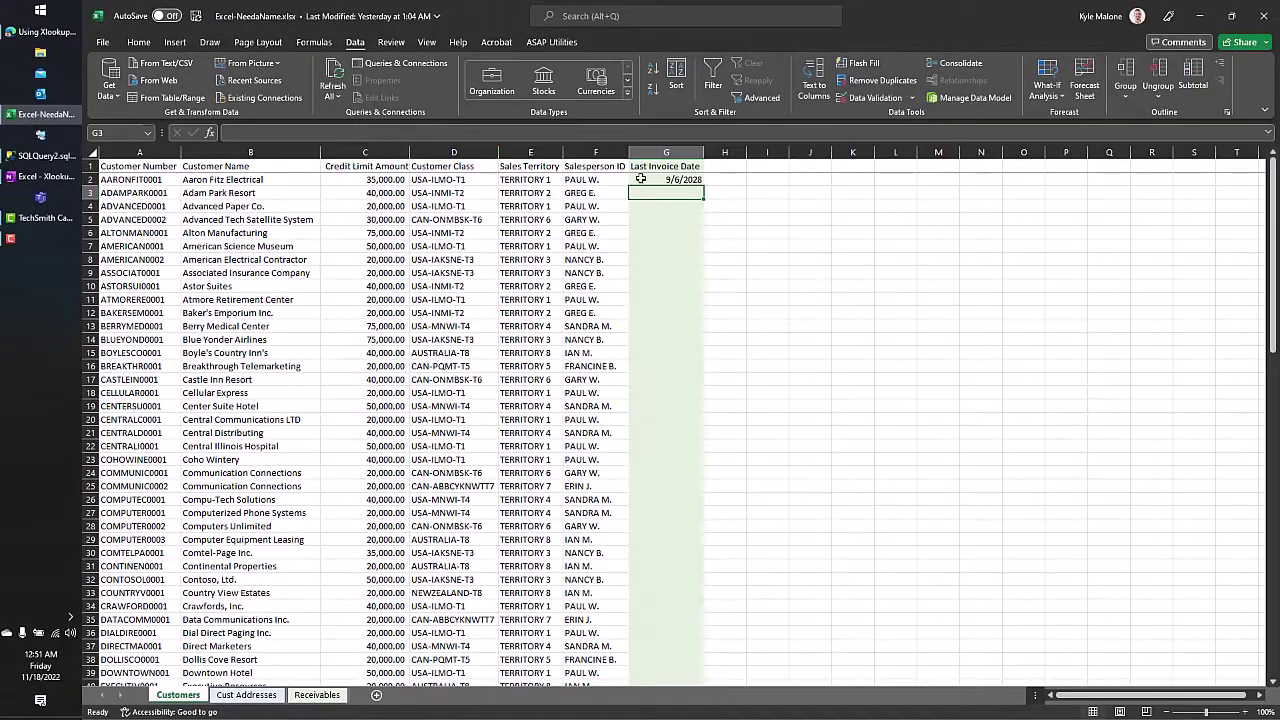
left_click(640, 178)
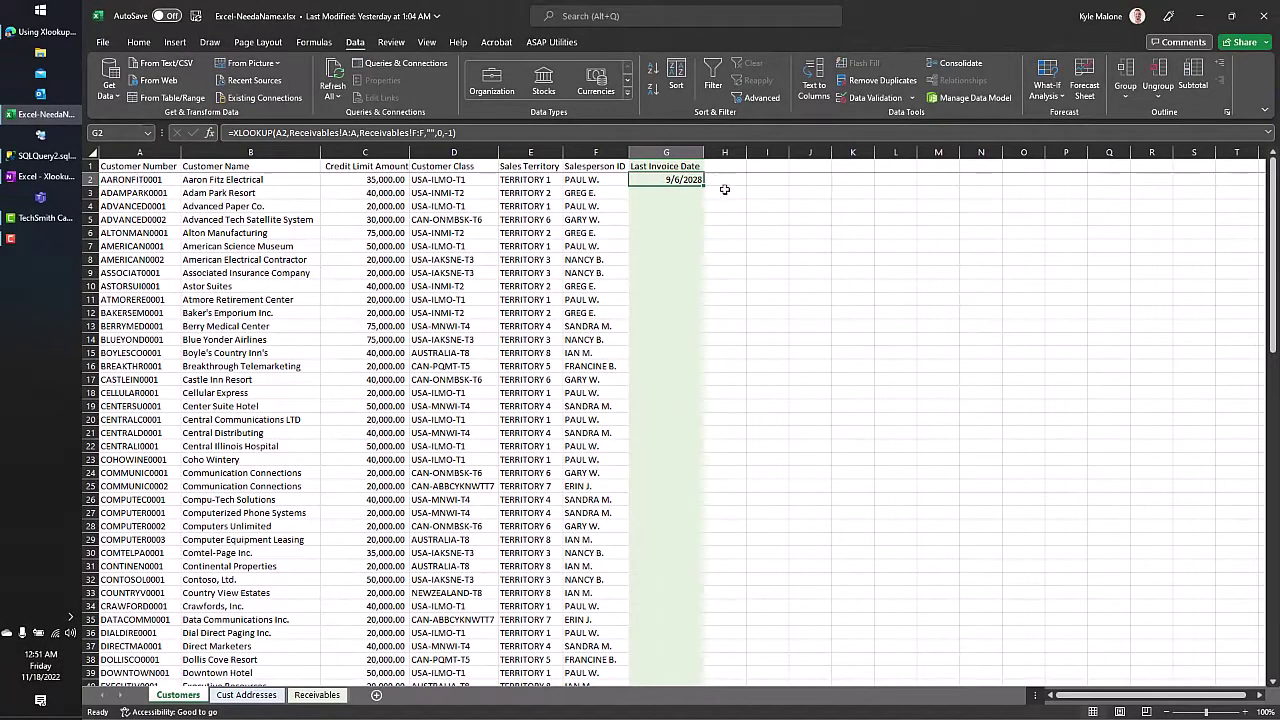
double_click(704, 185)
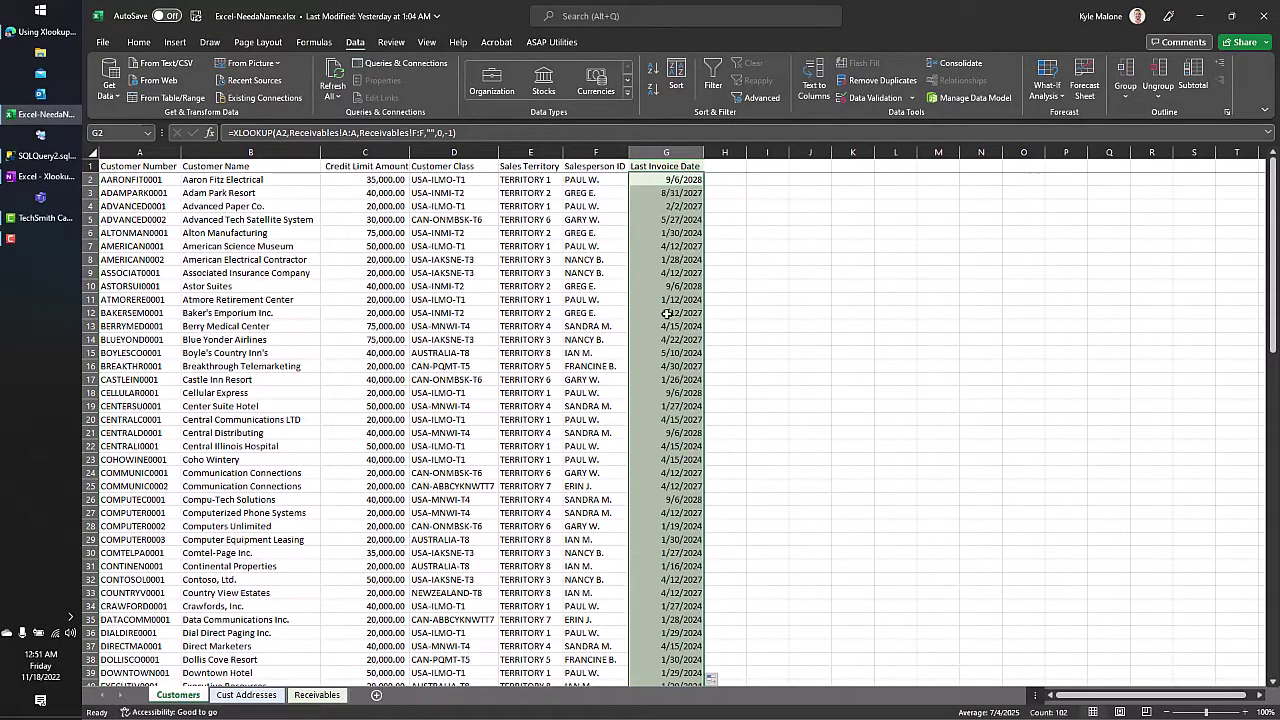
left_click(668, 405)
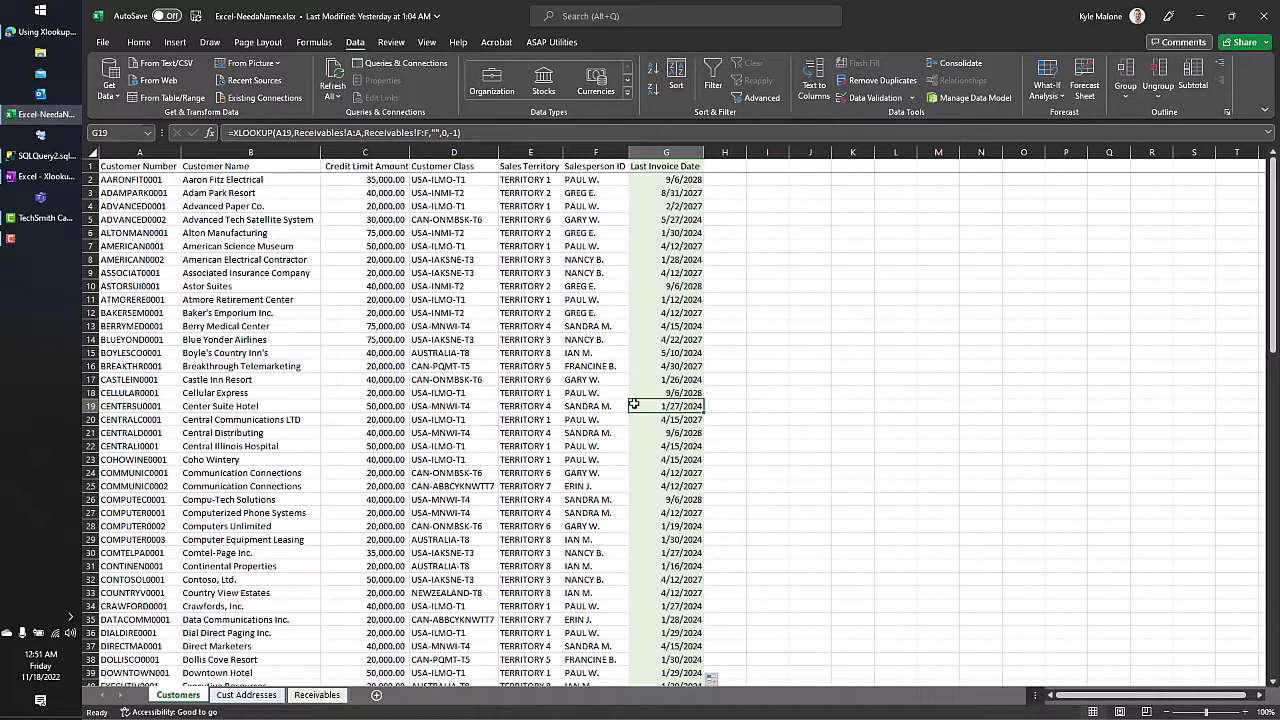
Step: Select Receivables Address 1 cell I2 and review the Cust Addresses customer number and address code columns
left_click(317, 694)
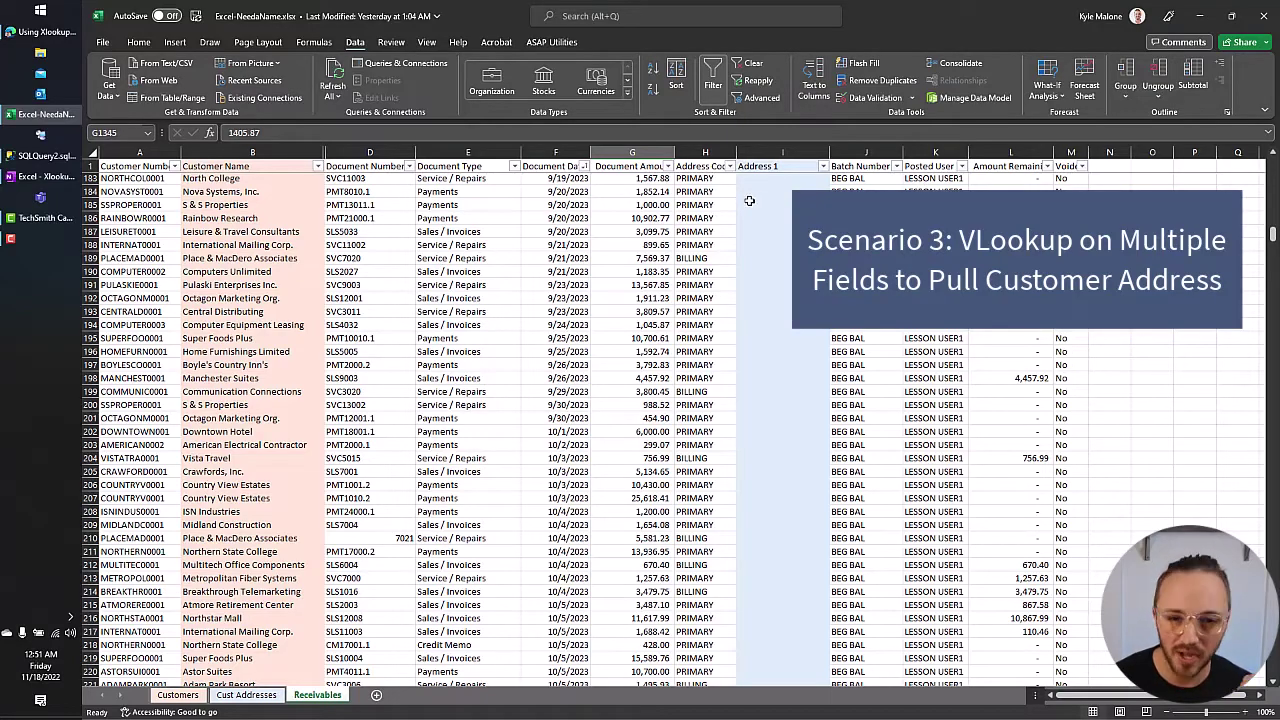
left_click(756, 180)
scroll(790, 205, "up", 20)
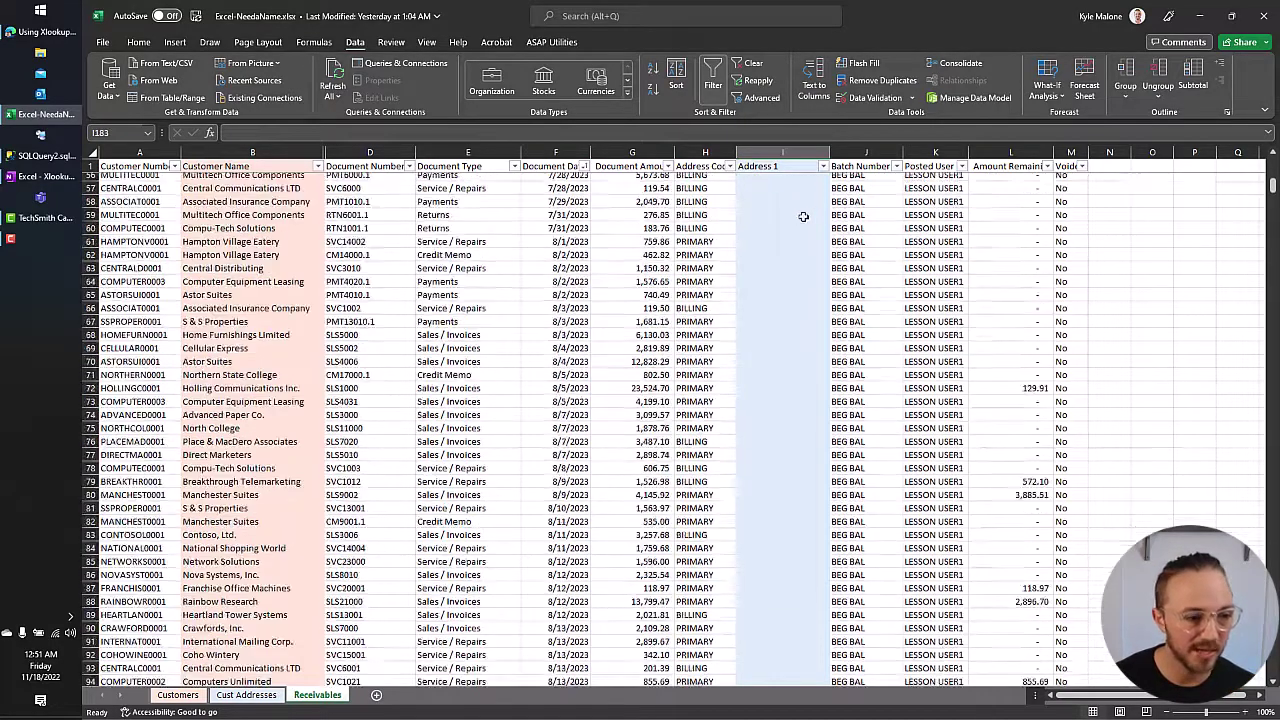
scroll(780, 195, "up", 15)
left_click(764, 182)
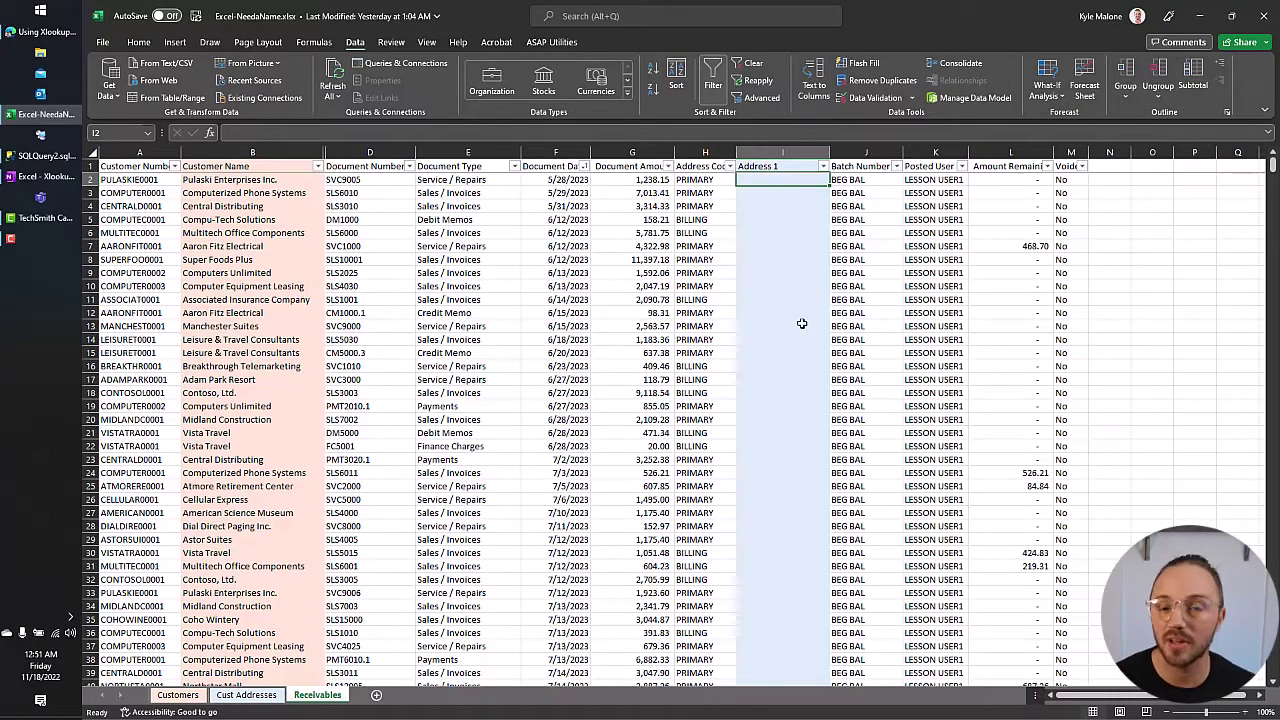
left_click(246, 695)
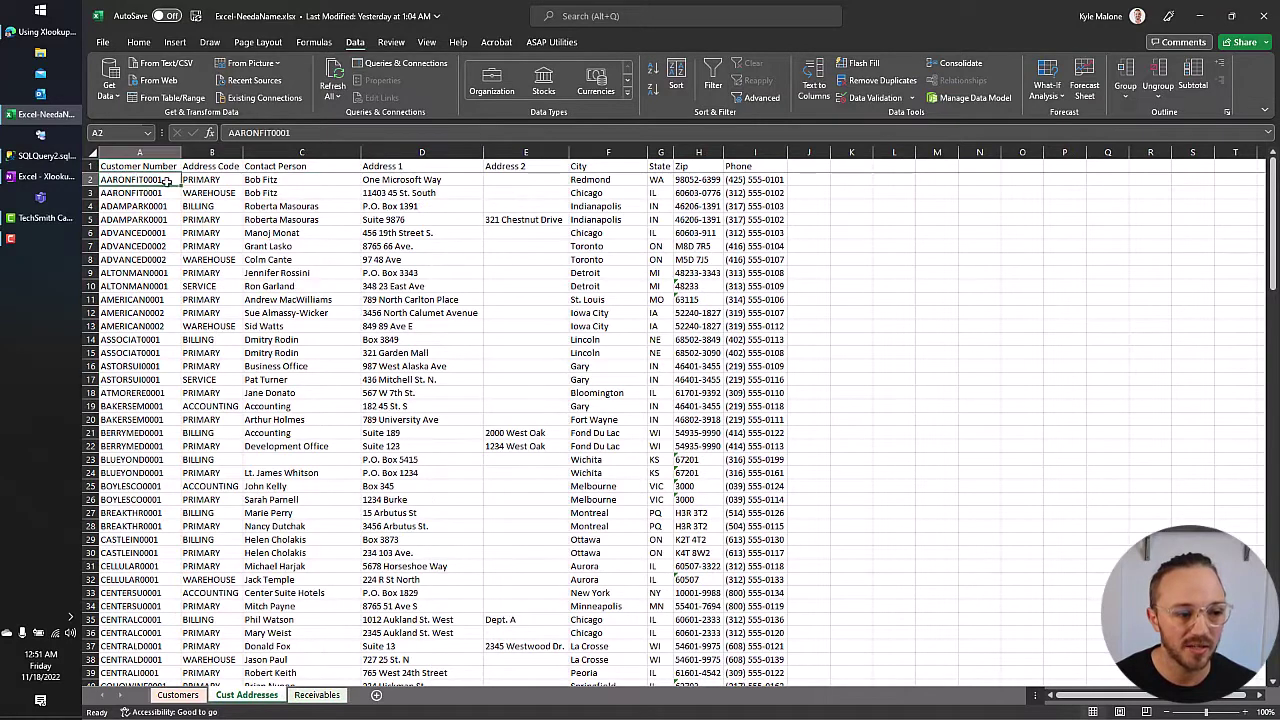
left_click_drag(135, 179, 210, 180)
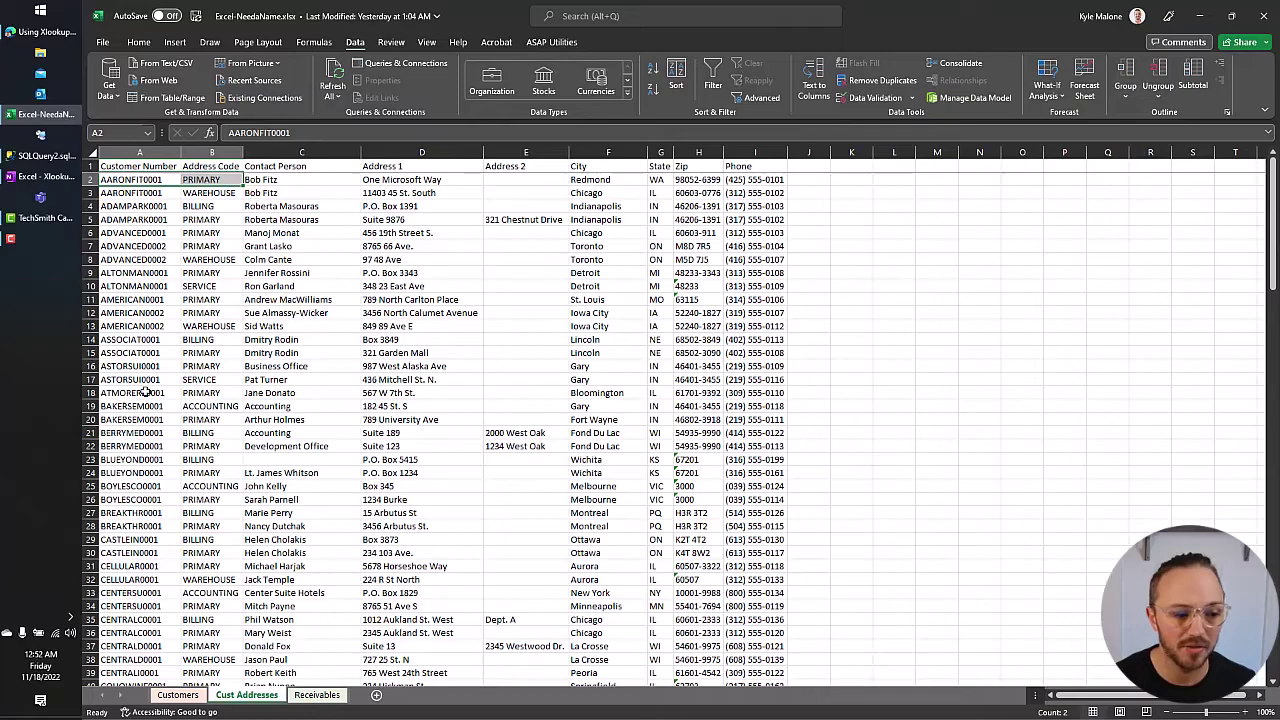
left_click(316, 695)
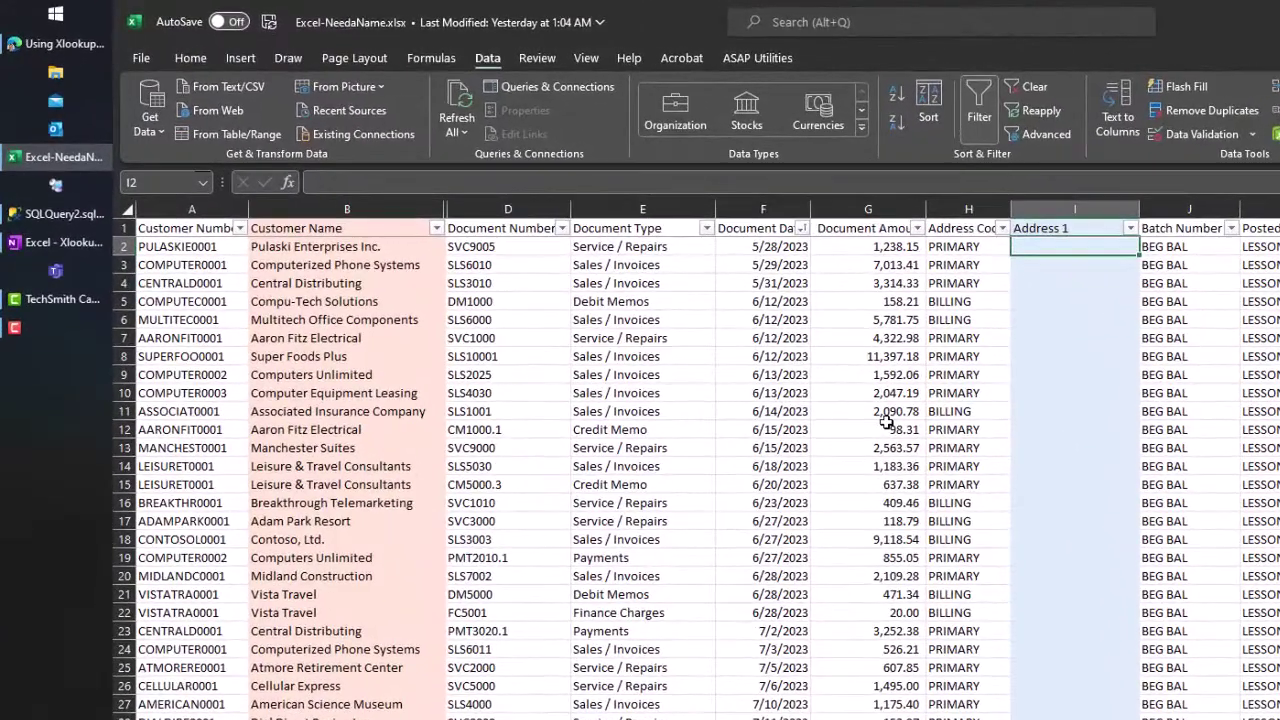
Step: In I2, start an XLOOKUP whose lookup value is A2&H2 (customer number plus address code)
type("=xl")
key("Tab")
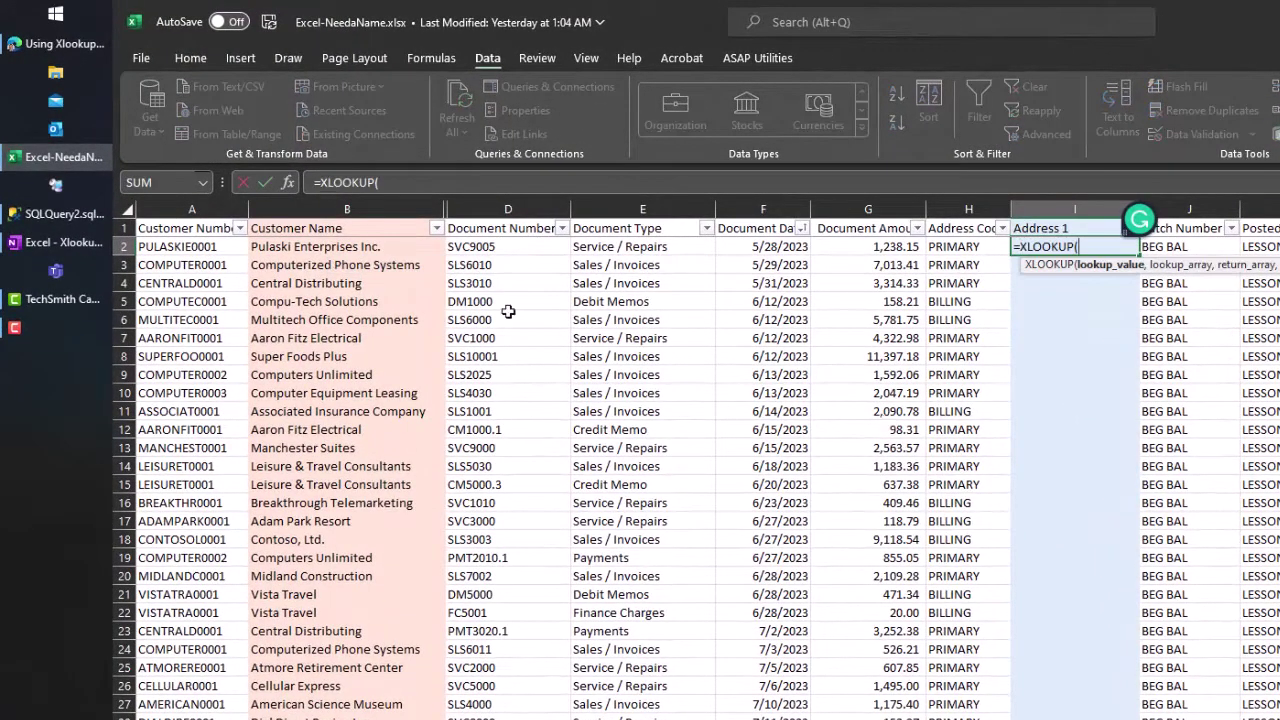
left_click(200, 248)
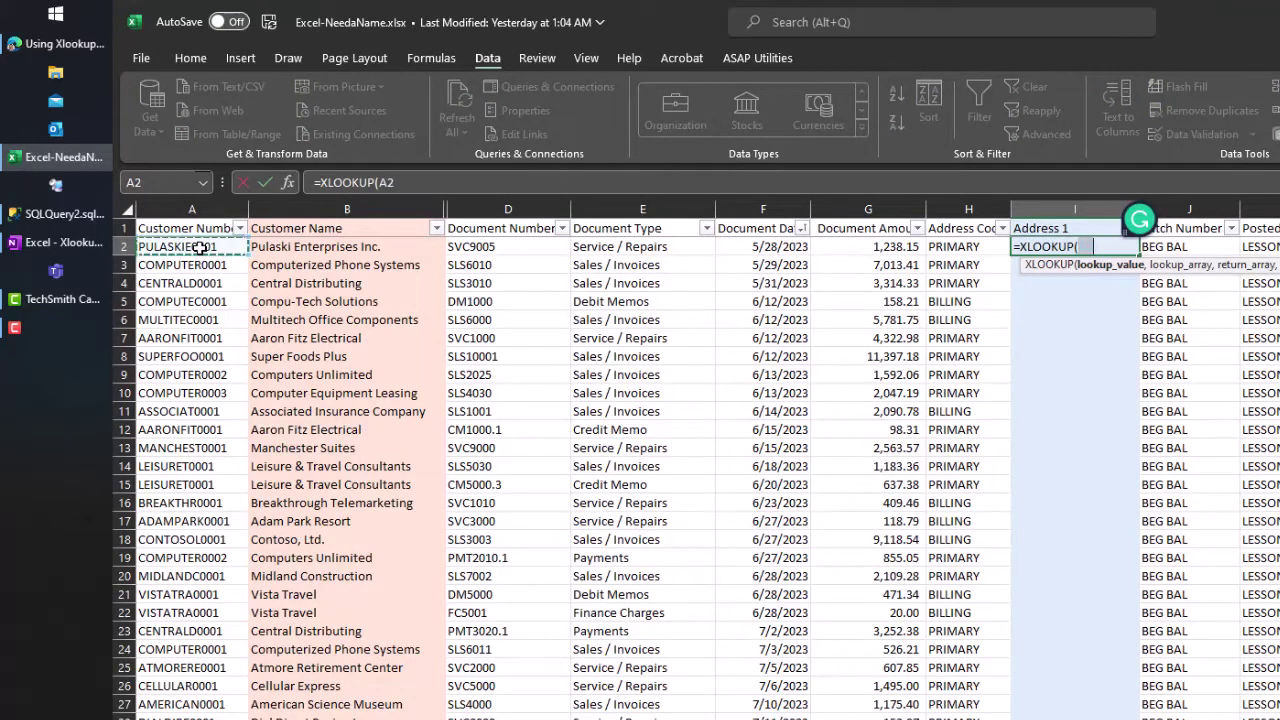
type("&")
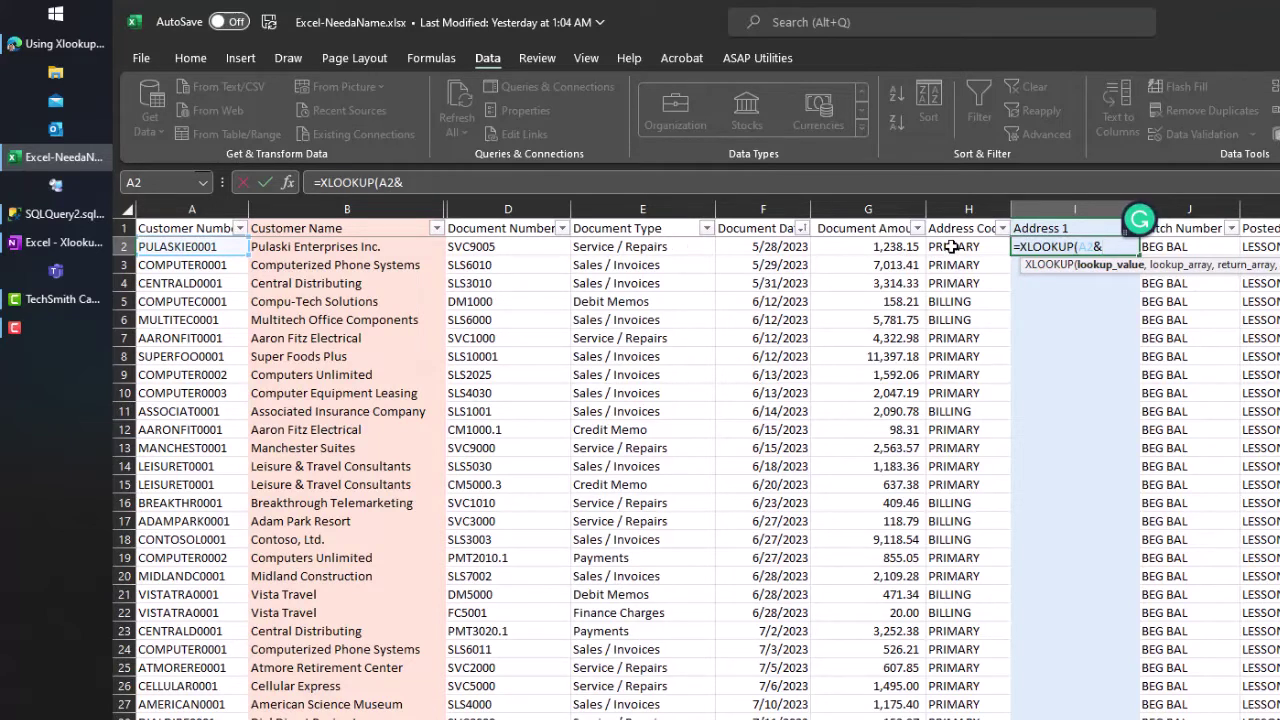
left_click(951, 246)
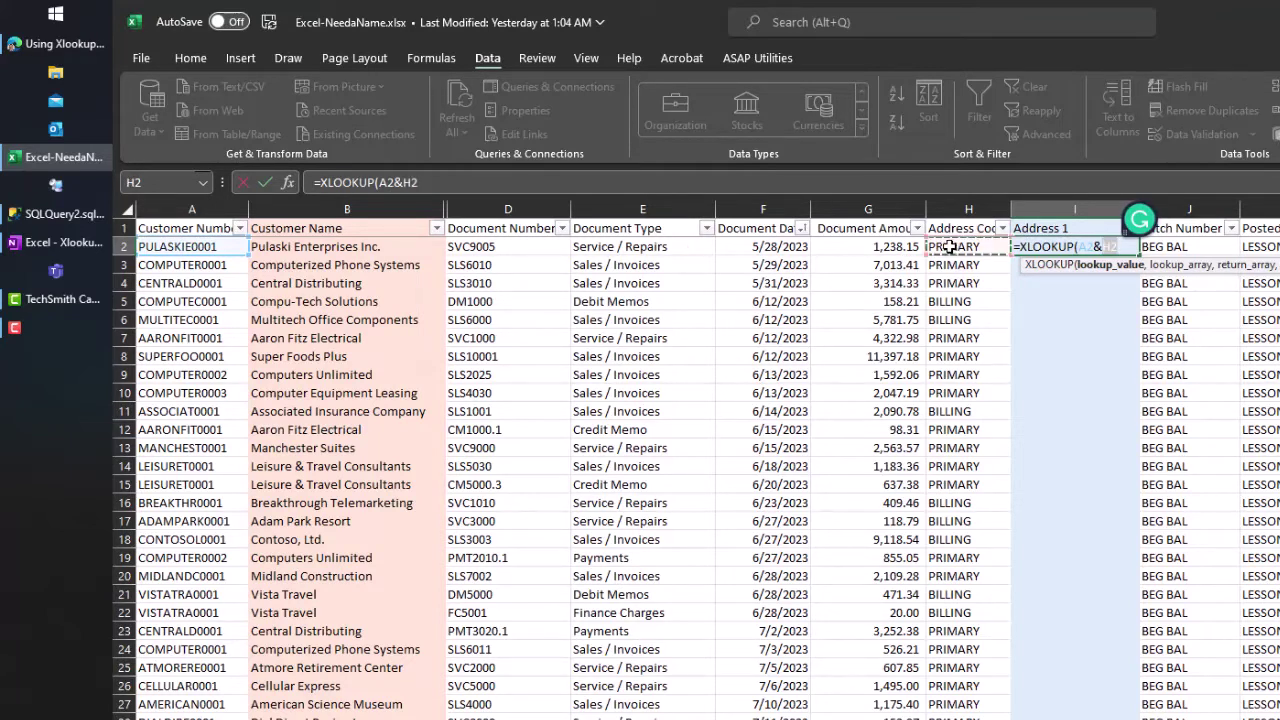
type(",")
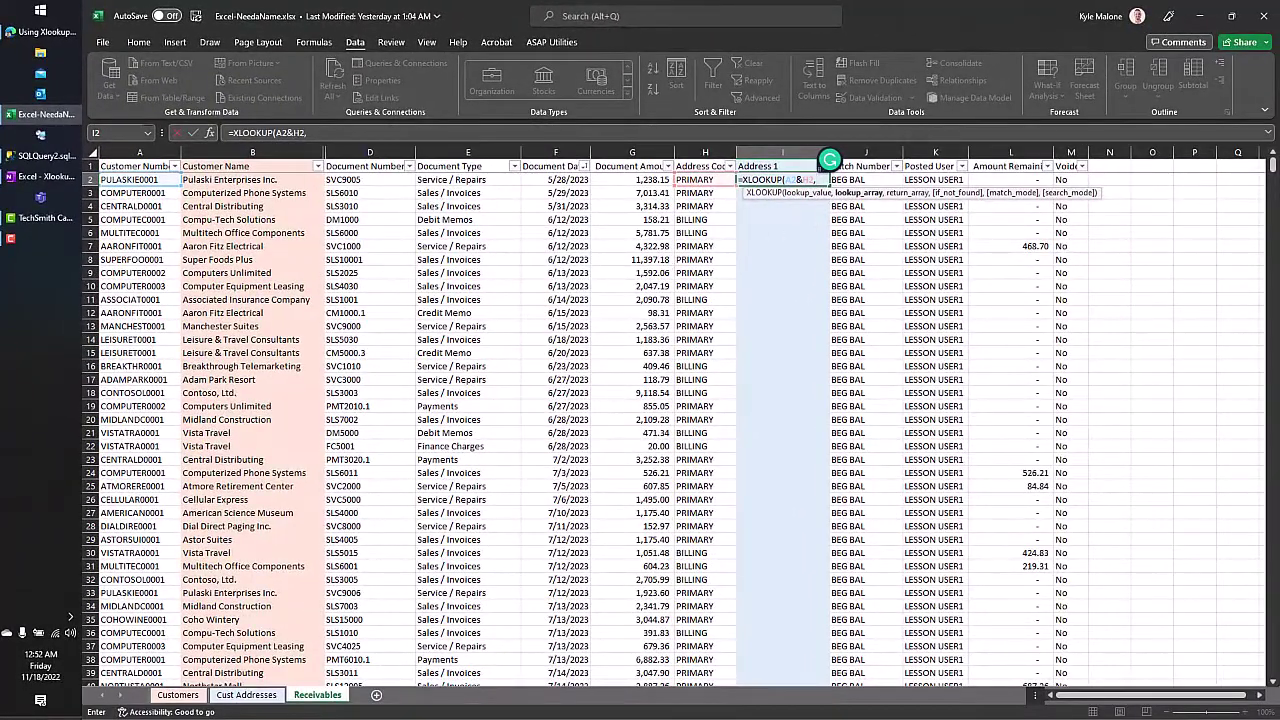
Step: Finish it with 'Cust Addresses'!A:A&'Cust Addresses'!B:B as lookup array, column D returned, "" fallback, 0 match
left_click(245, 697)
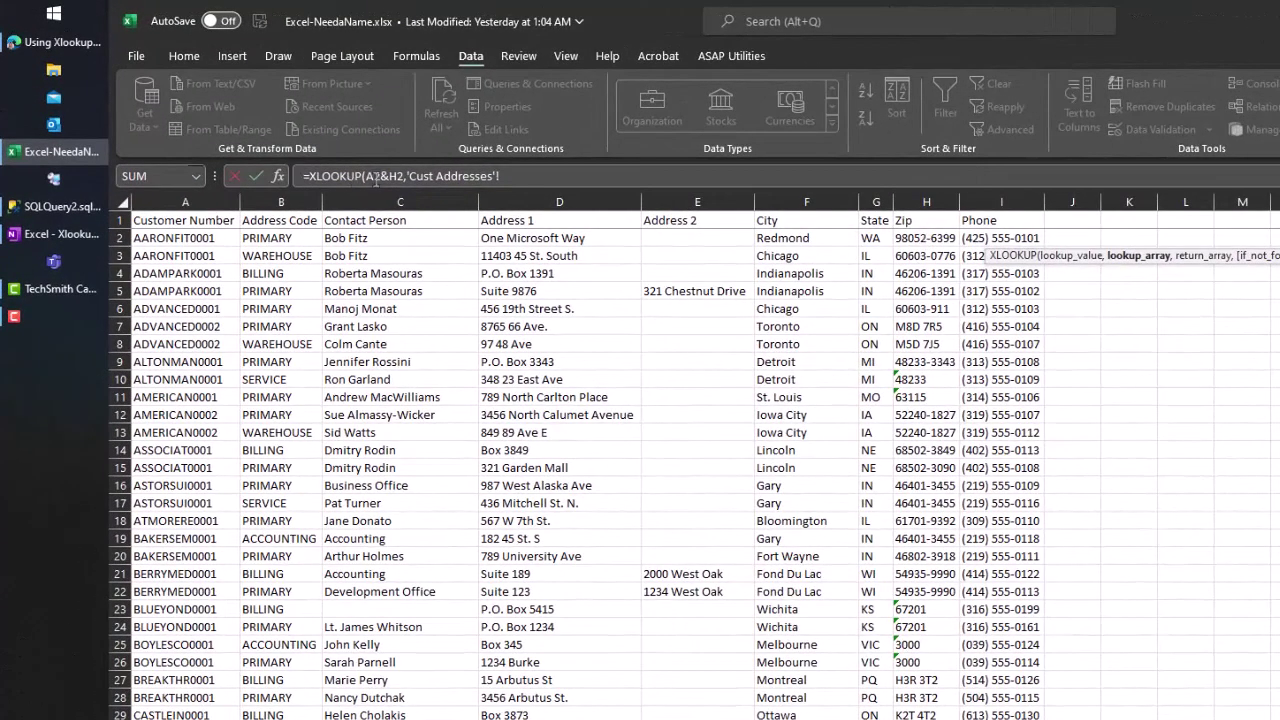
left_click(207, 196)
left_click(197, 196)
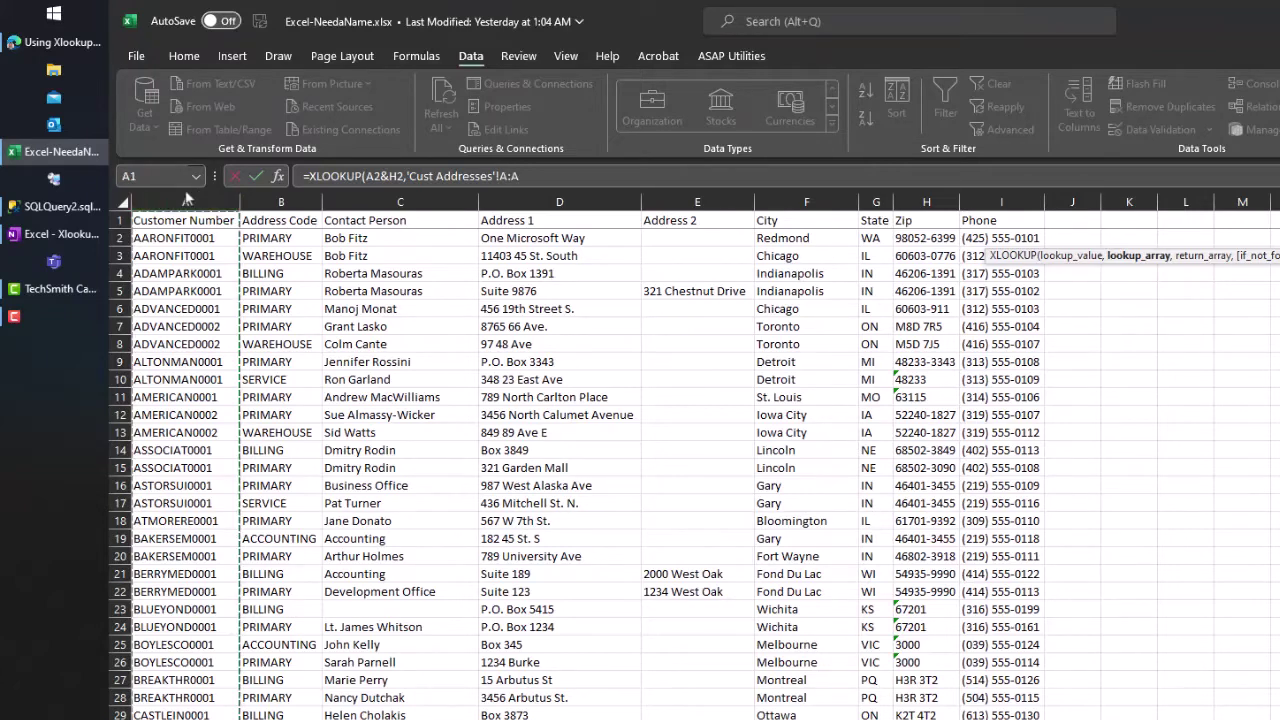
type("&")
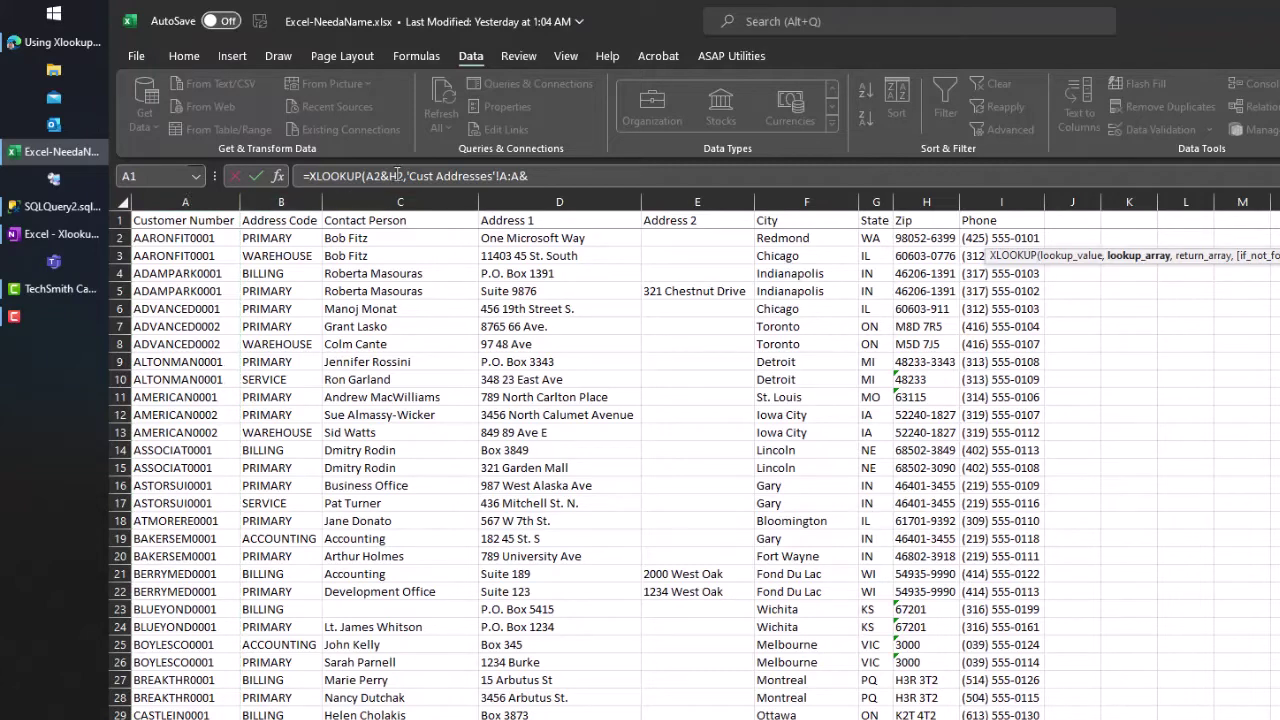
left_click(277, 205)
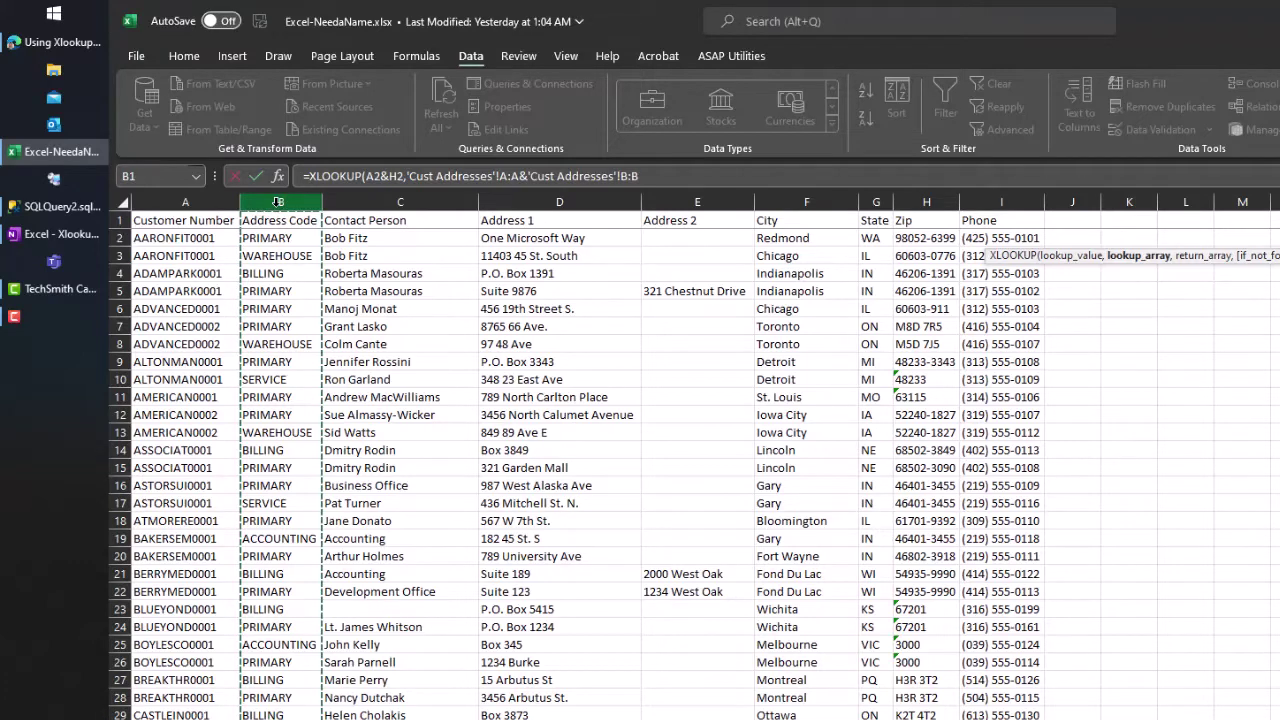
type(",")
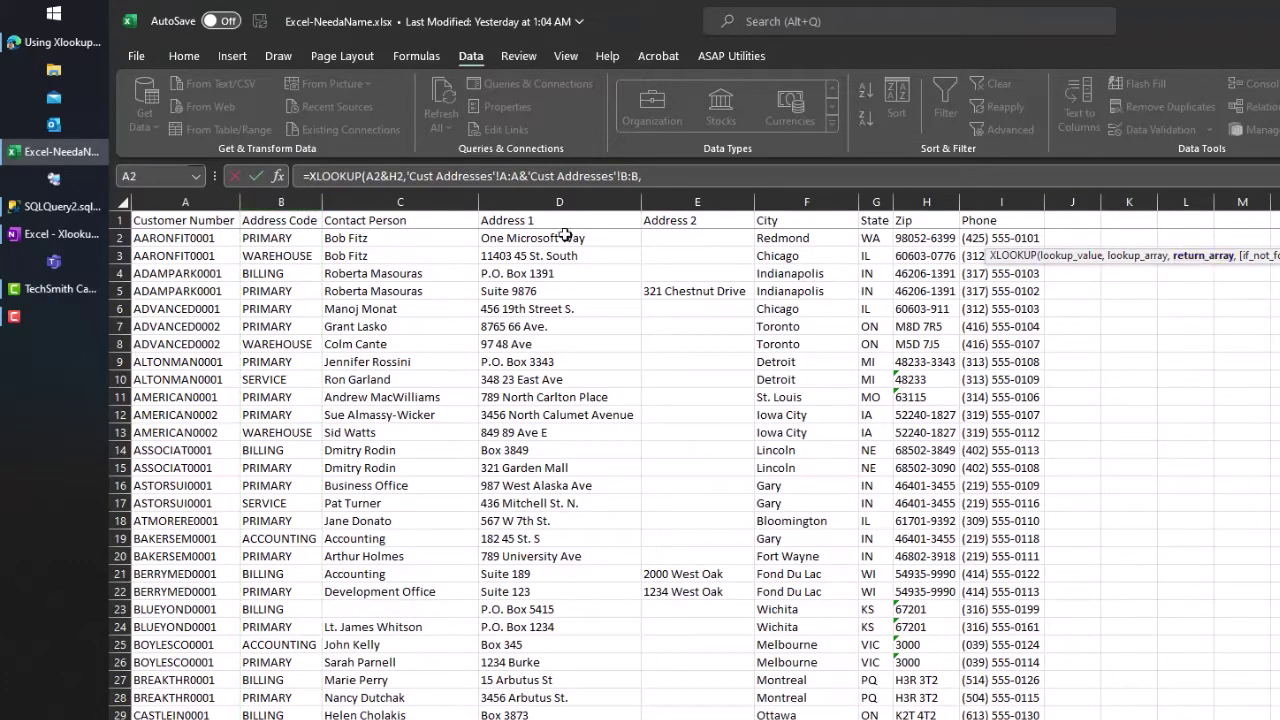
left_click(534, 202)
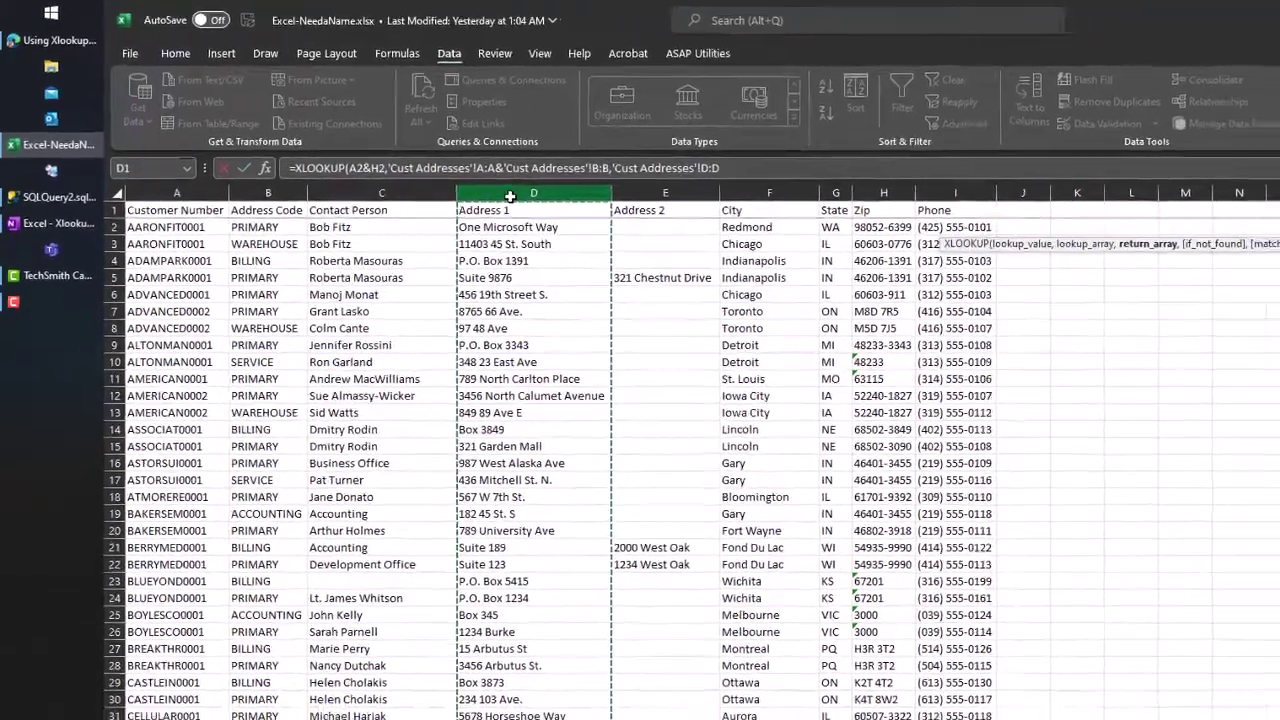
type(",\"\"")
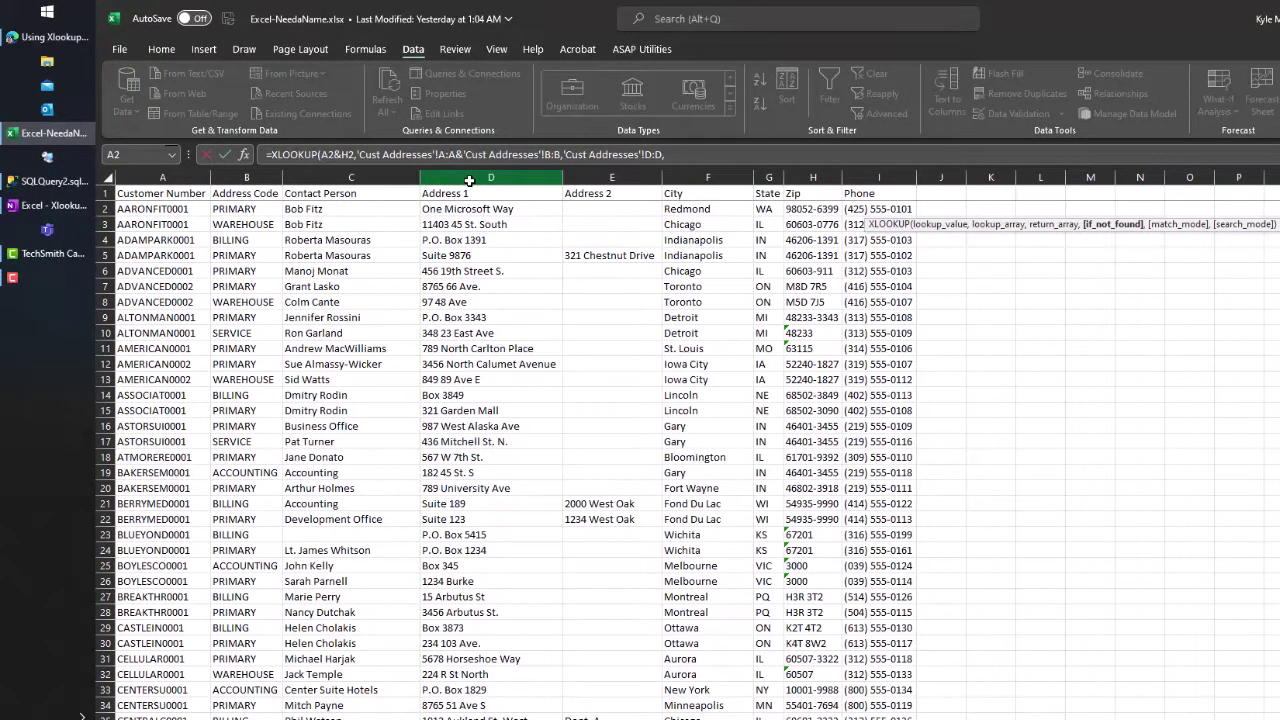
type(",")
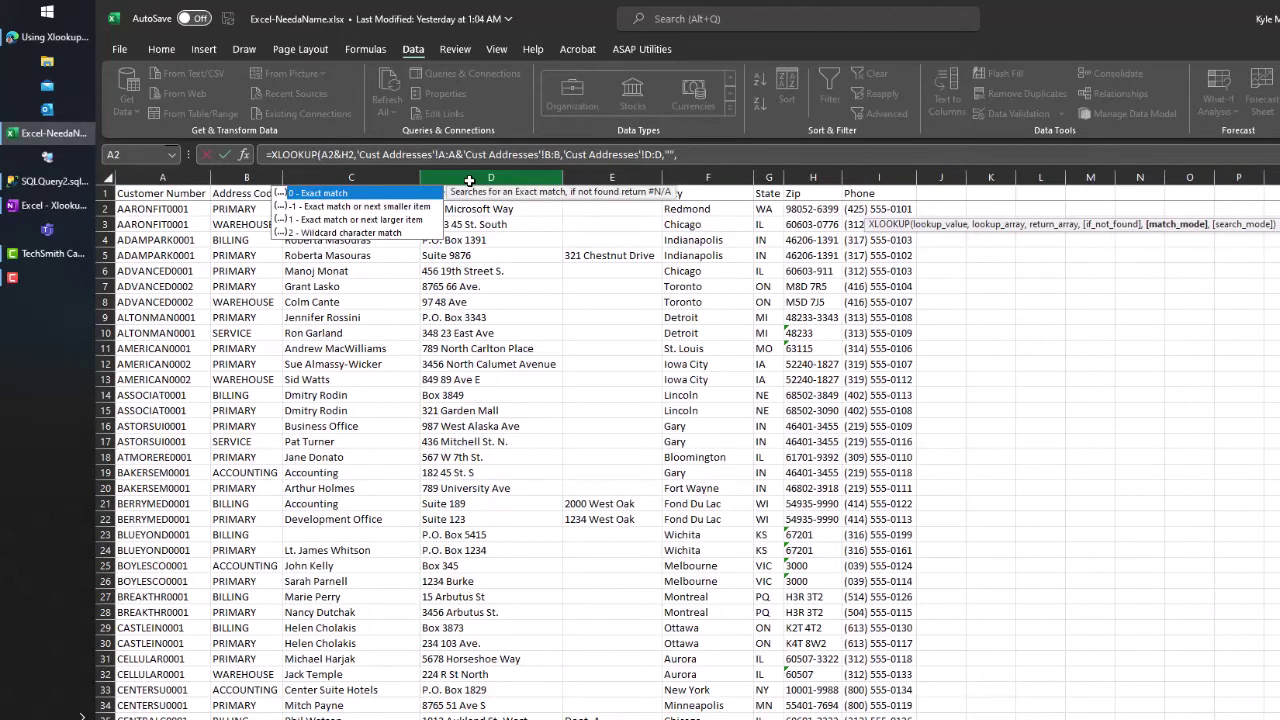
type("0")
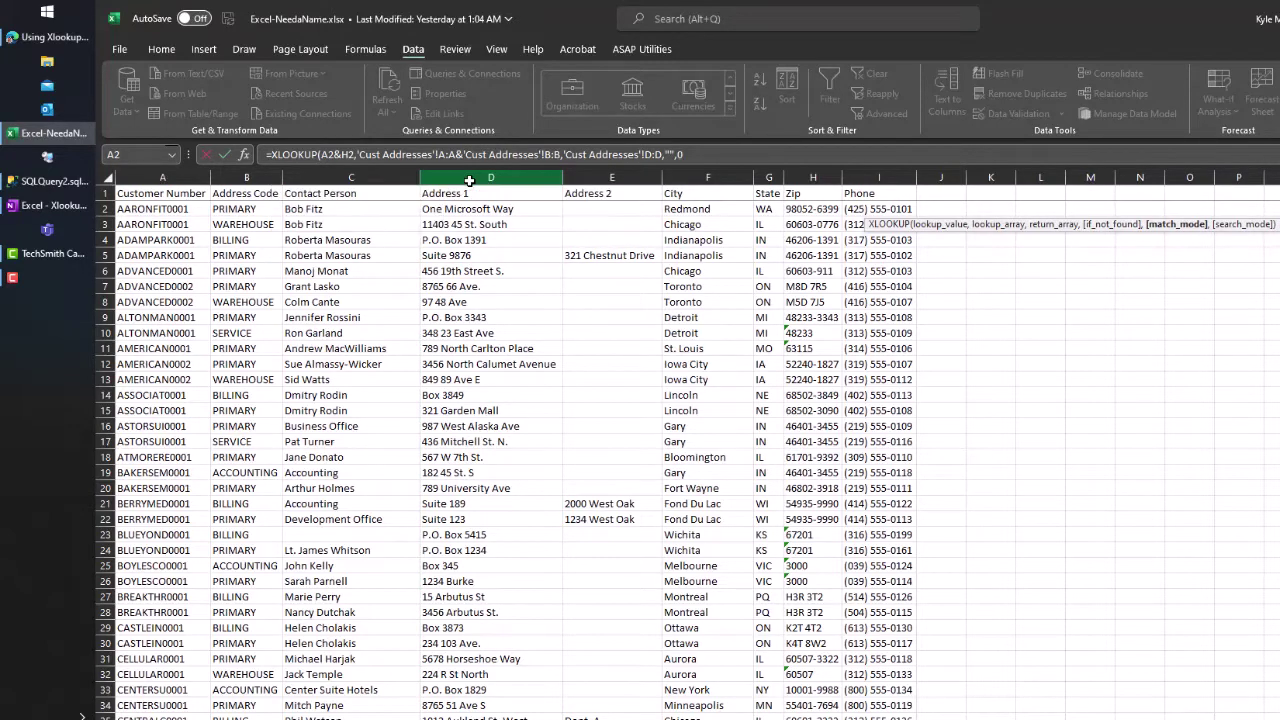
type(")")
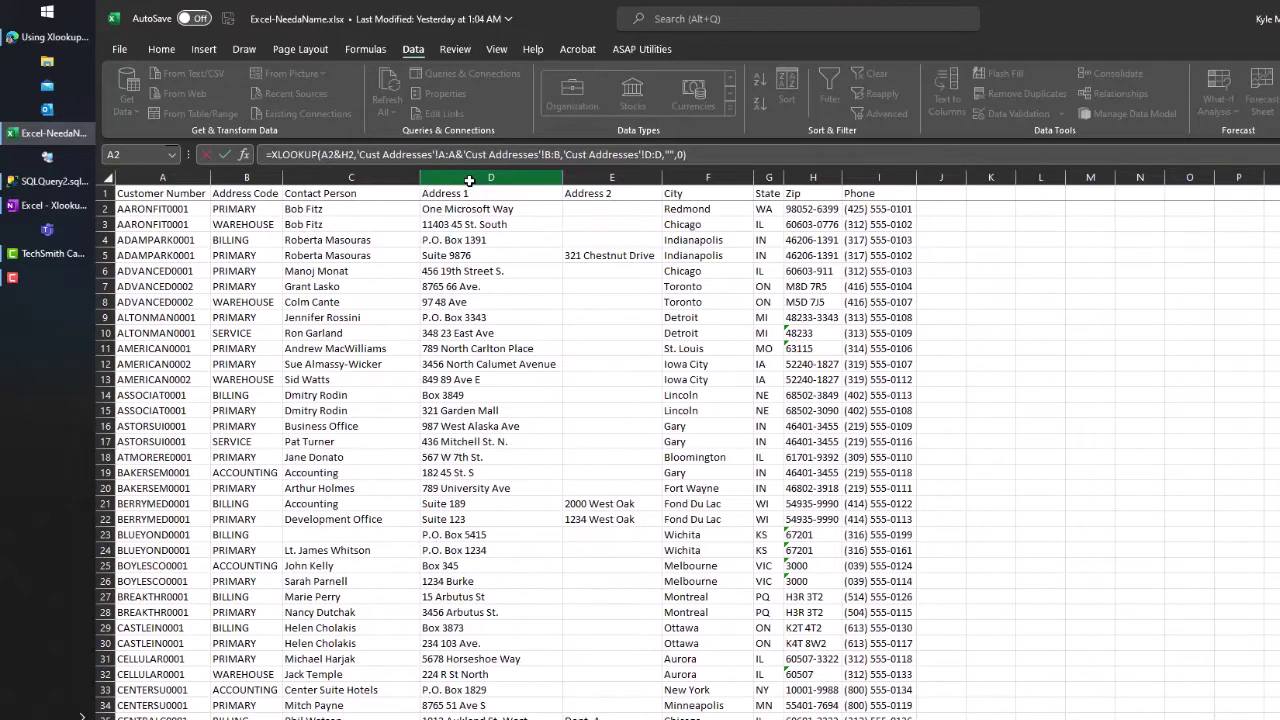
key("Return")
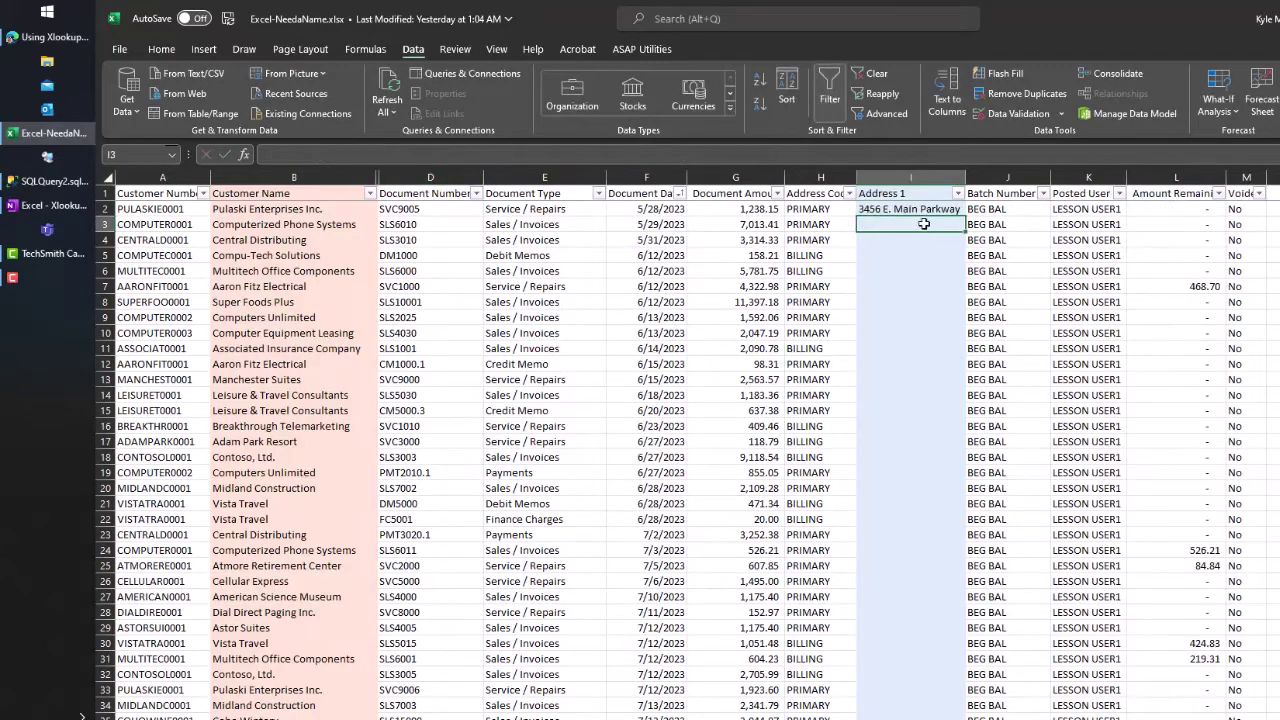
Step: Fill the I2 two-key address lookup down the entire Address 1 column
left_click(938, 206)
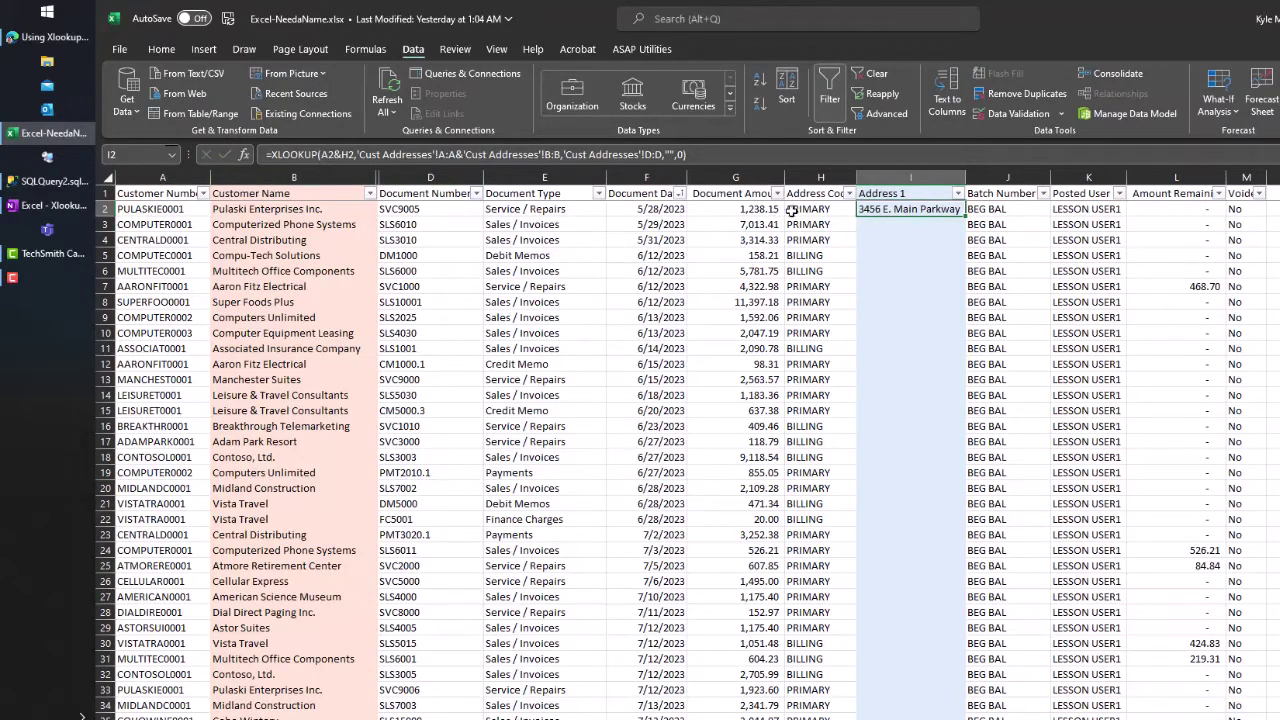
double_click(965, 216)
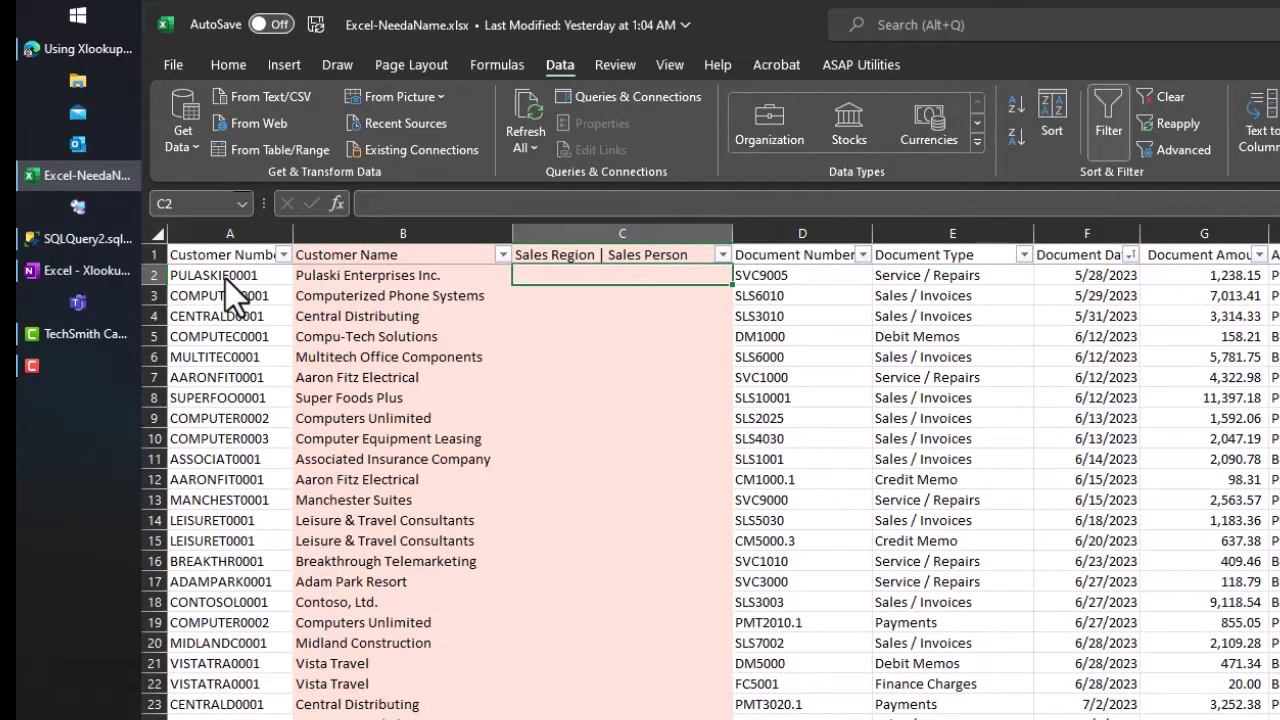
Step: In Receivables C2, start an XLOOKUP using customer number A2 as the lookup value
left_click(225, 278)
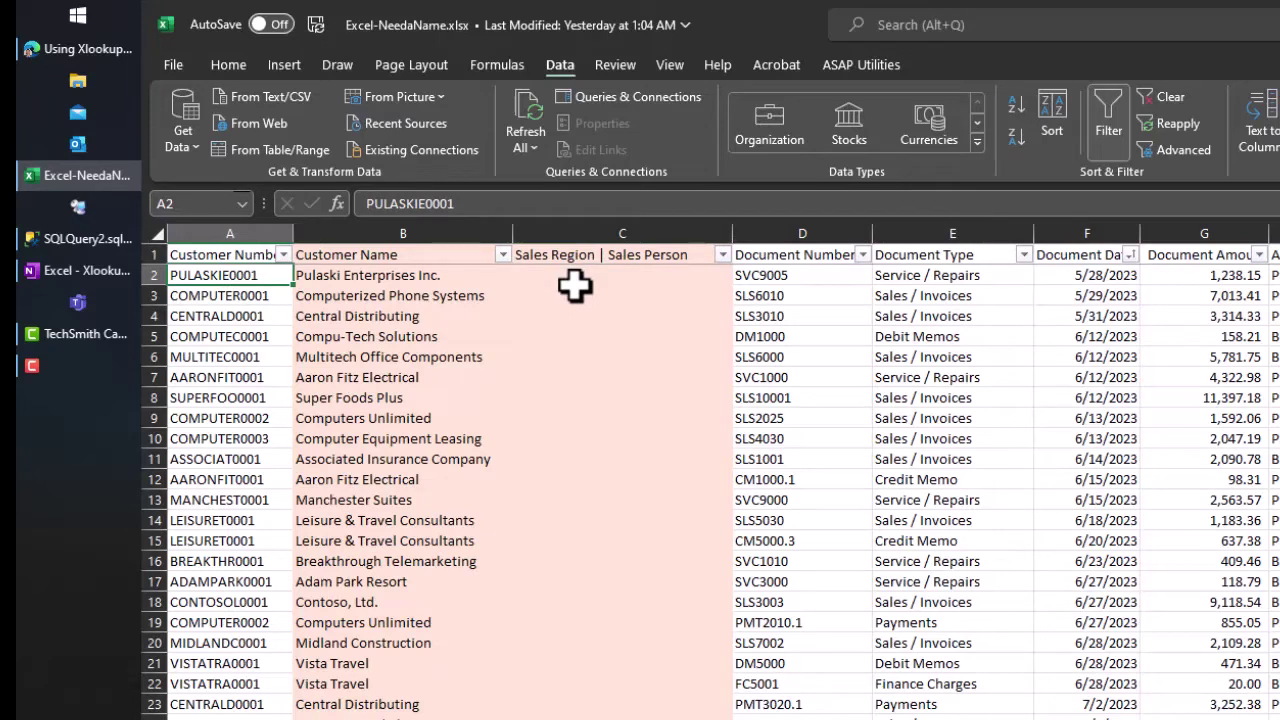
left_click(556, 280)
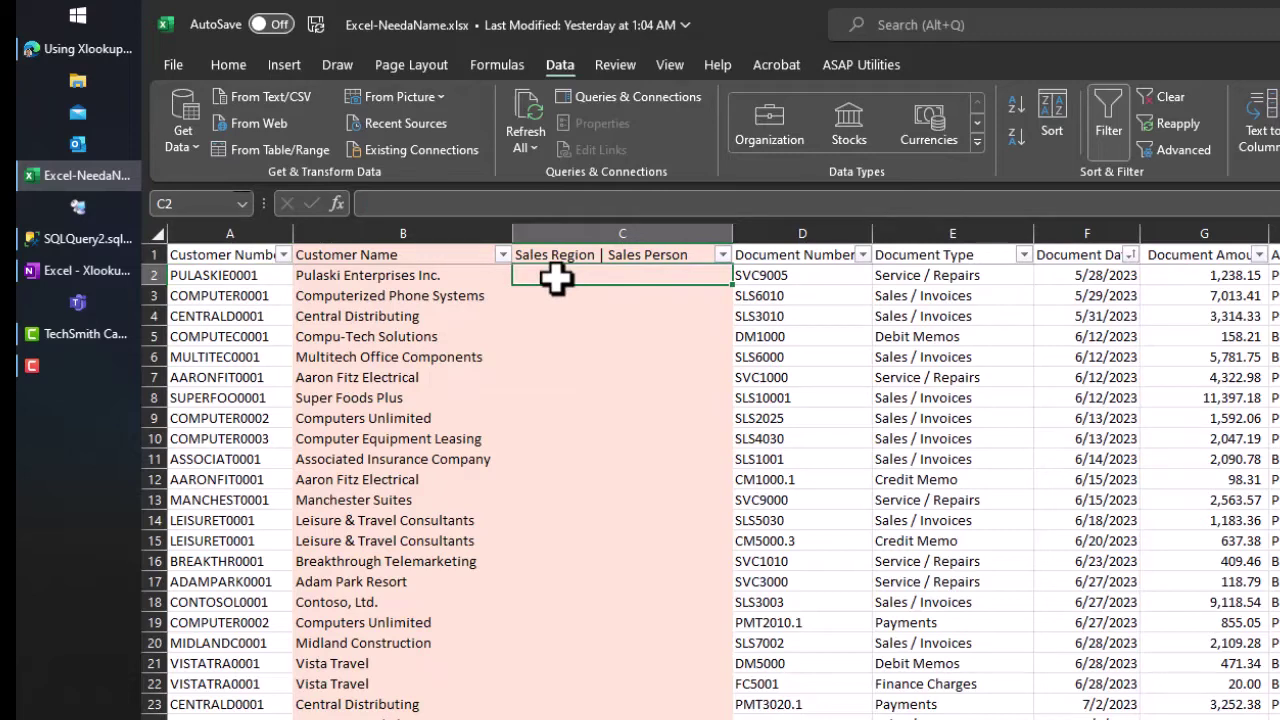
type("=")
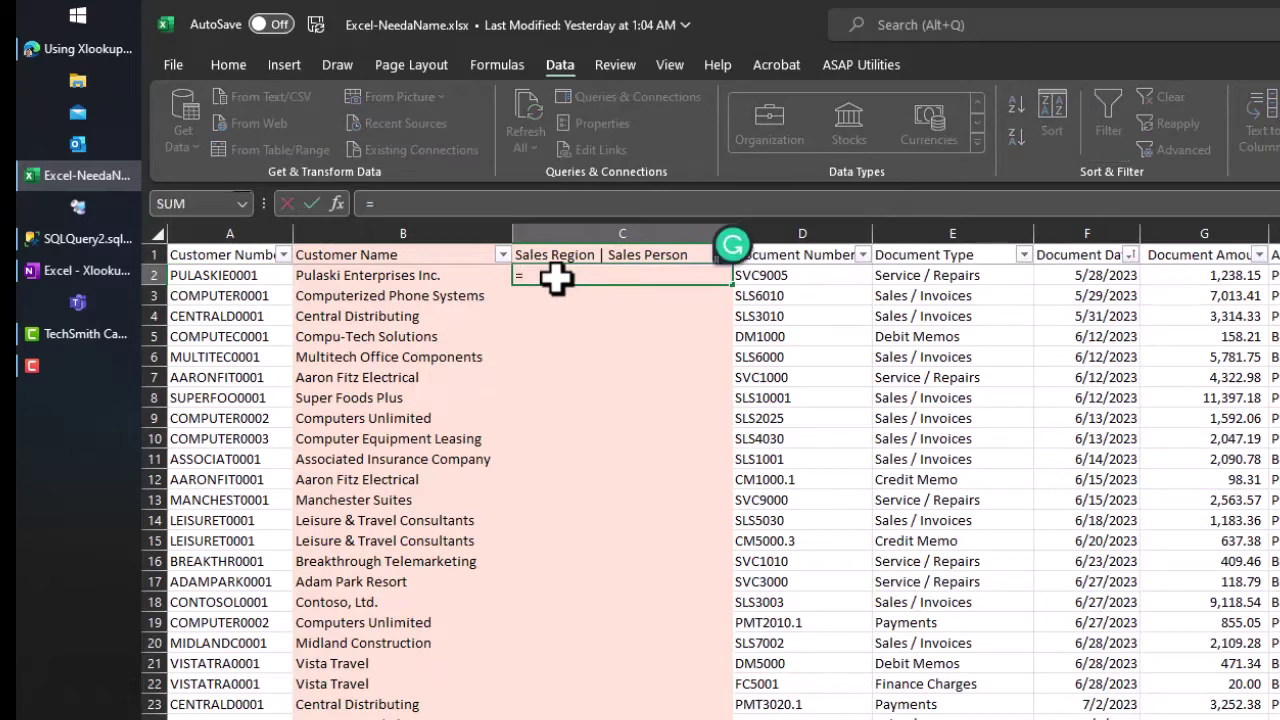
type("xl")
key("Tab")
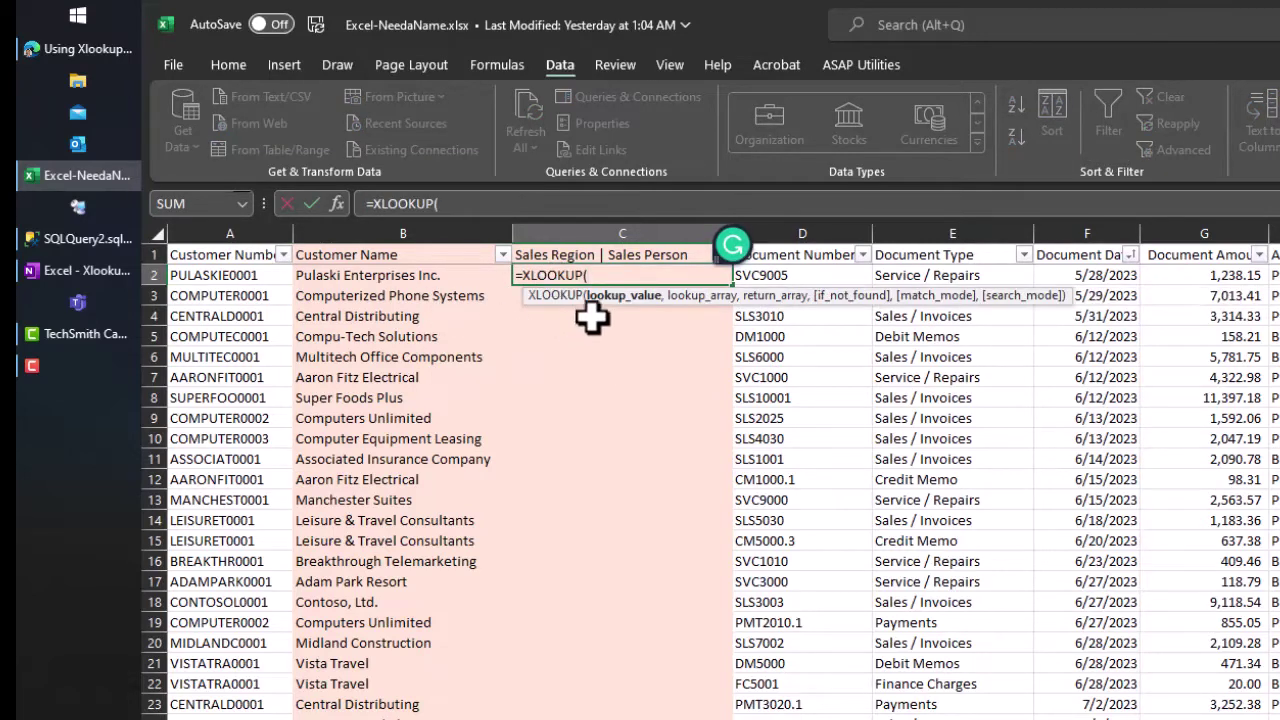
left_click(228, 275)
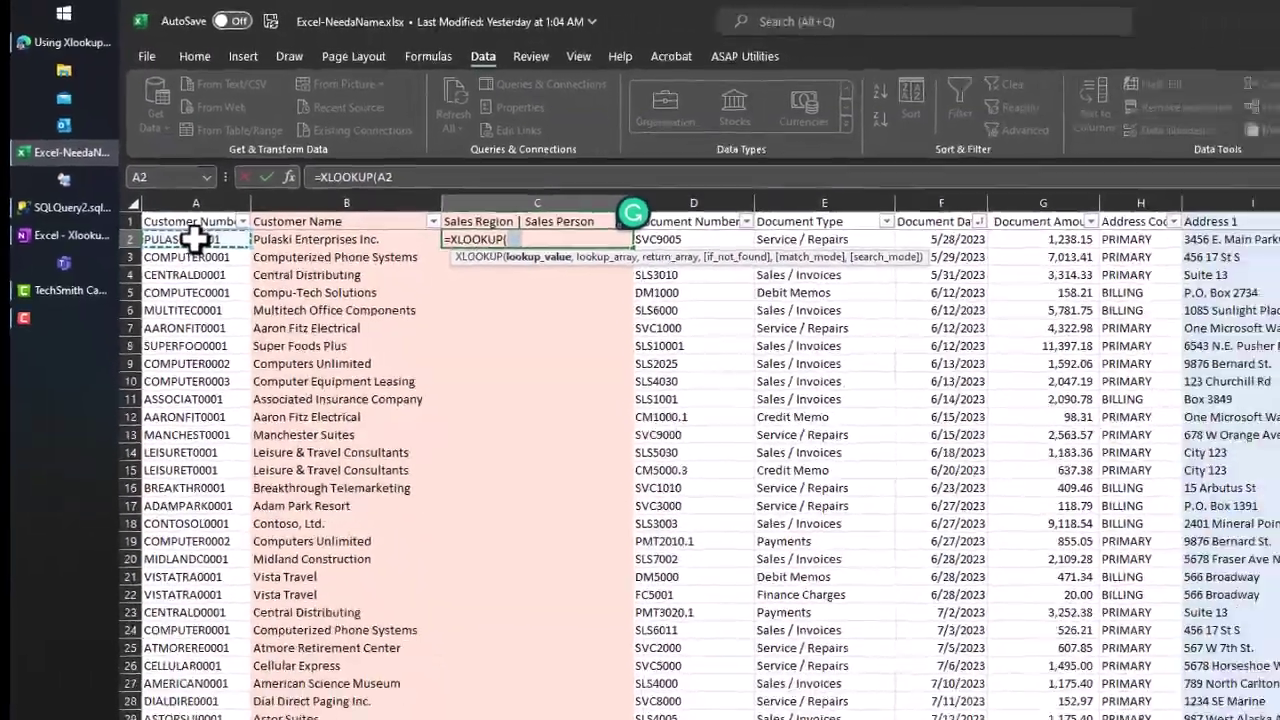
type(",")
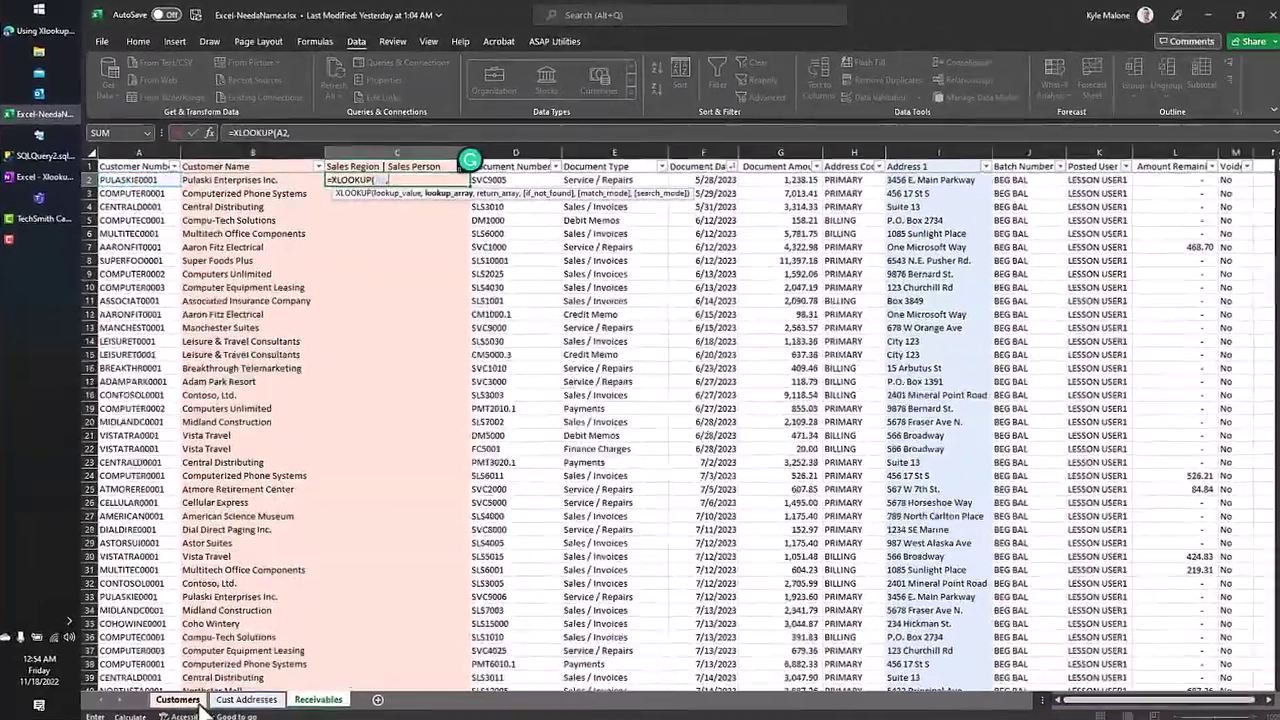
Step: Add Customers!A:A as the lookup array and Customers!E:E sales territory as the return column
left_click(177, 694)
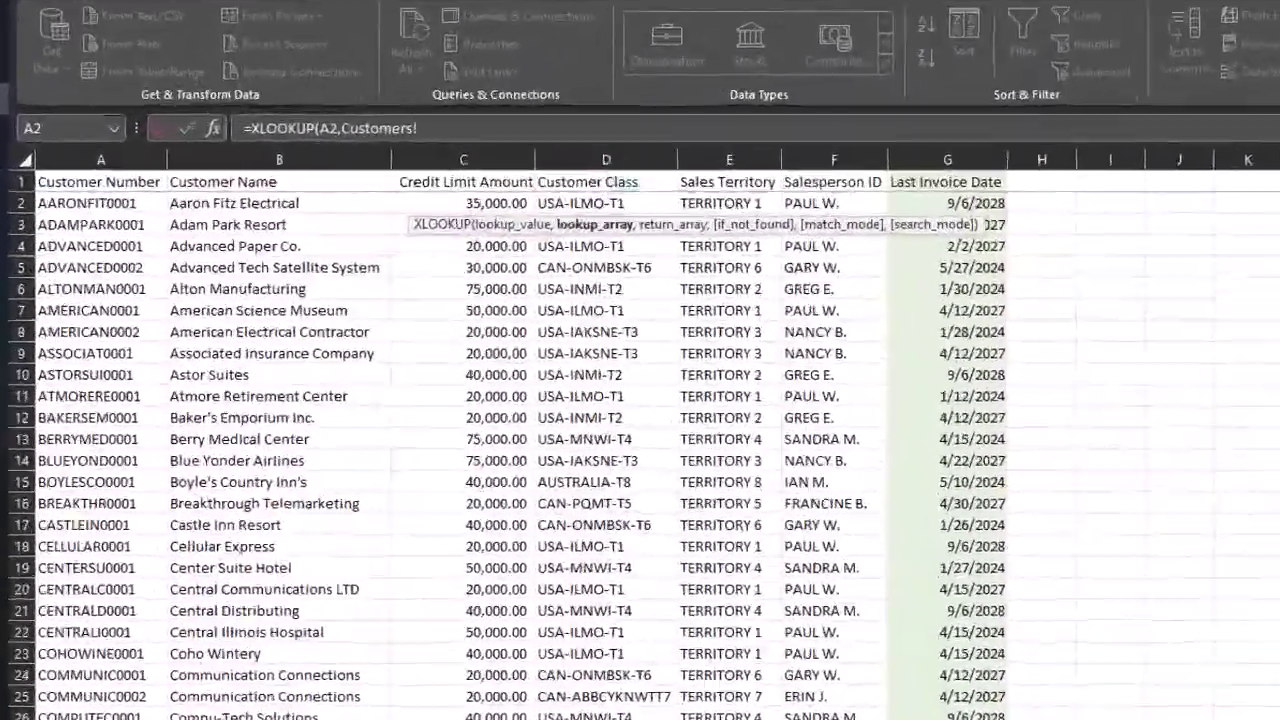
left_click(848, 160)
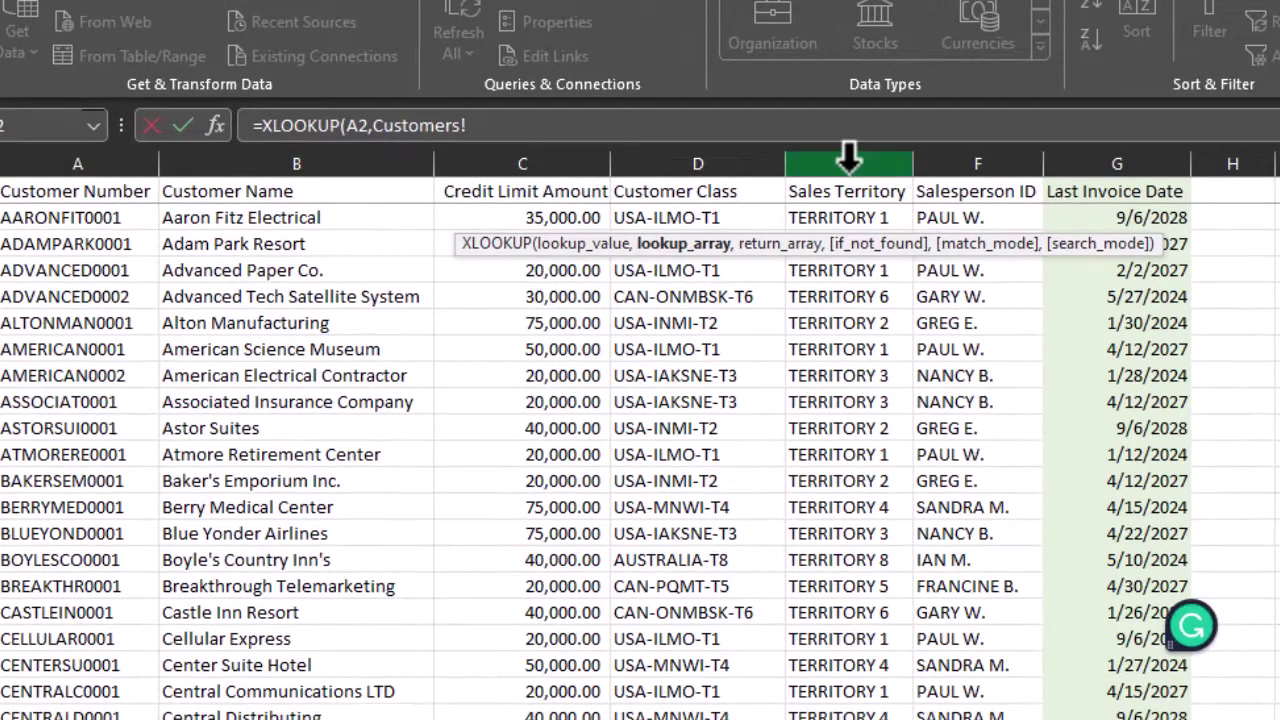
left_click(88, 160)
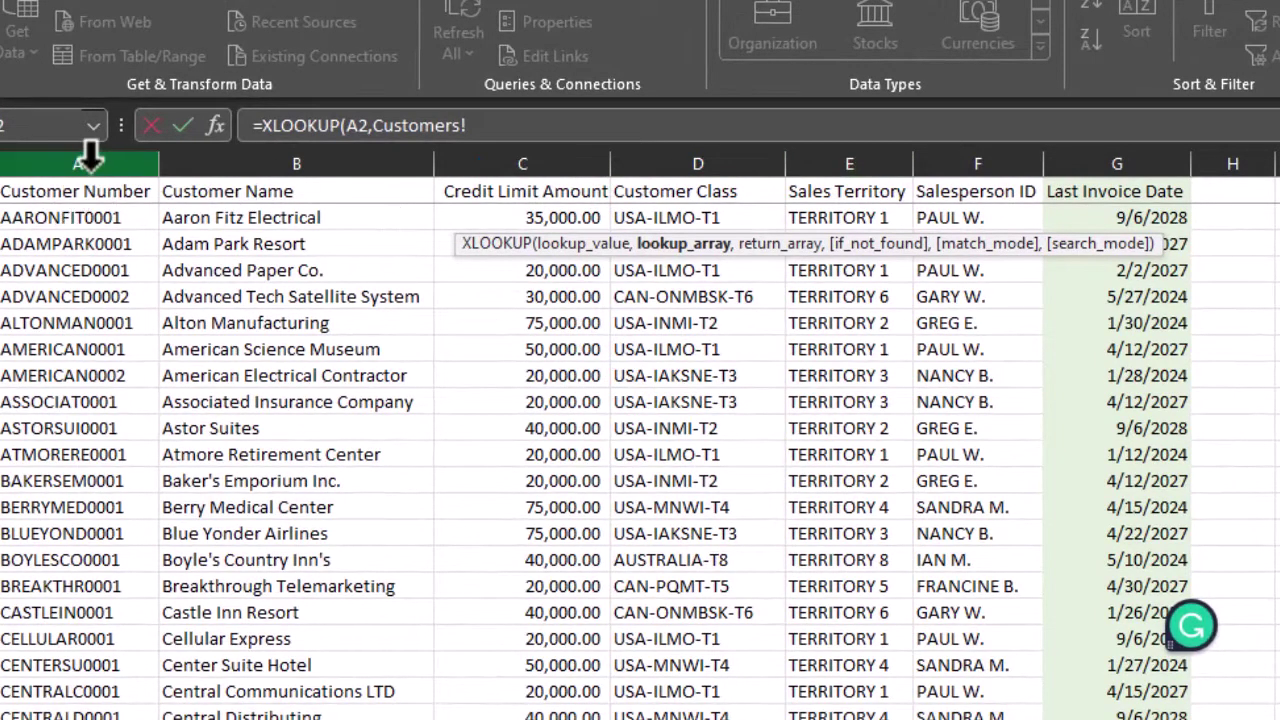
left_click(85, 160)
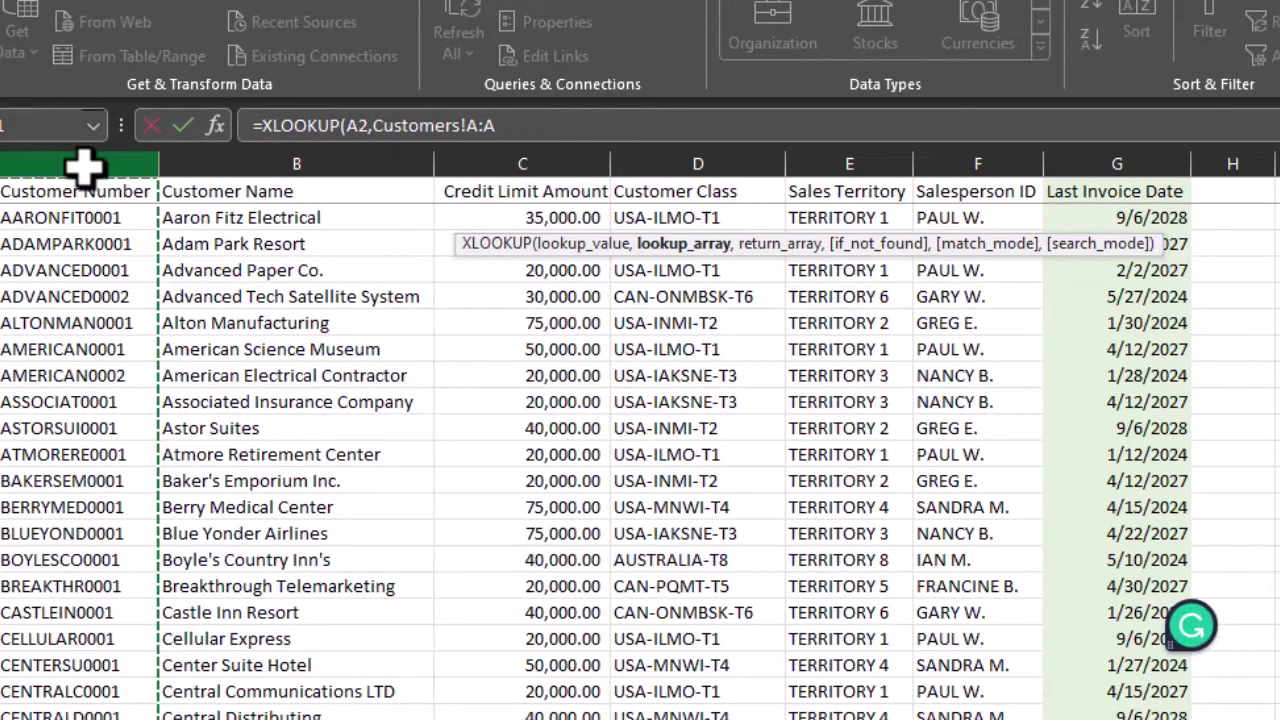
type(",")
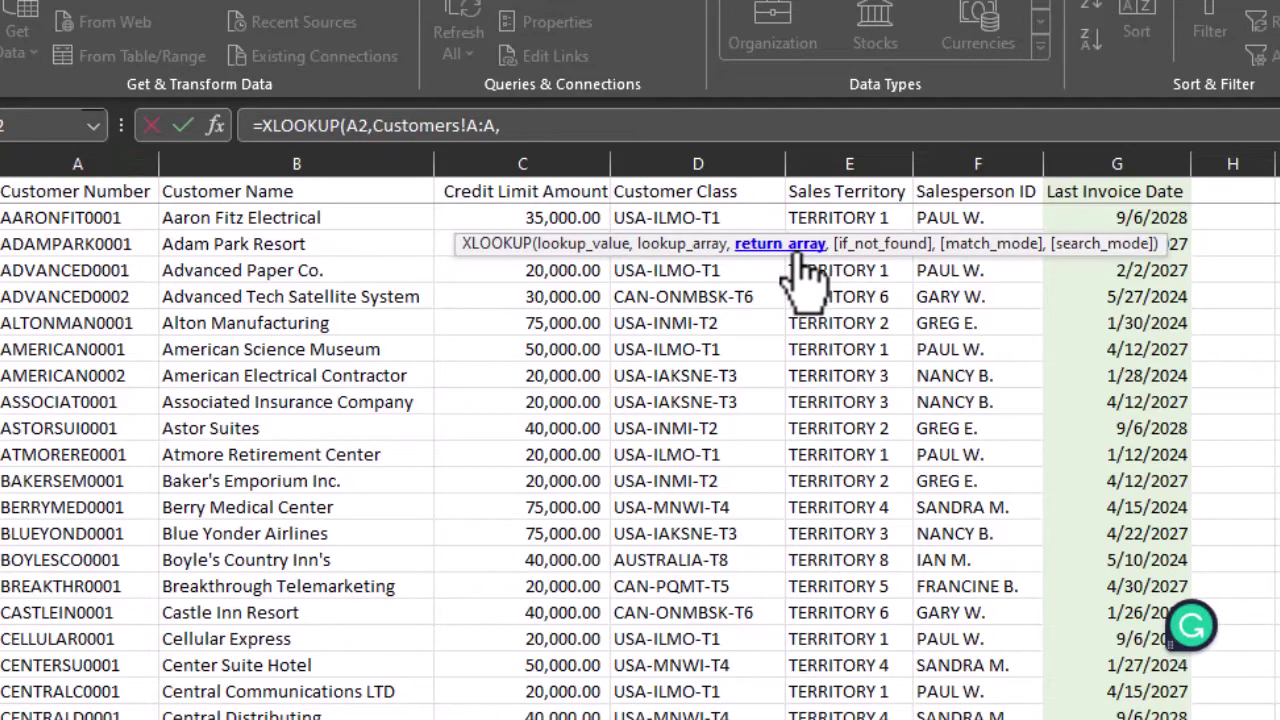
left_click(828, 160)
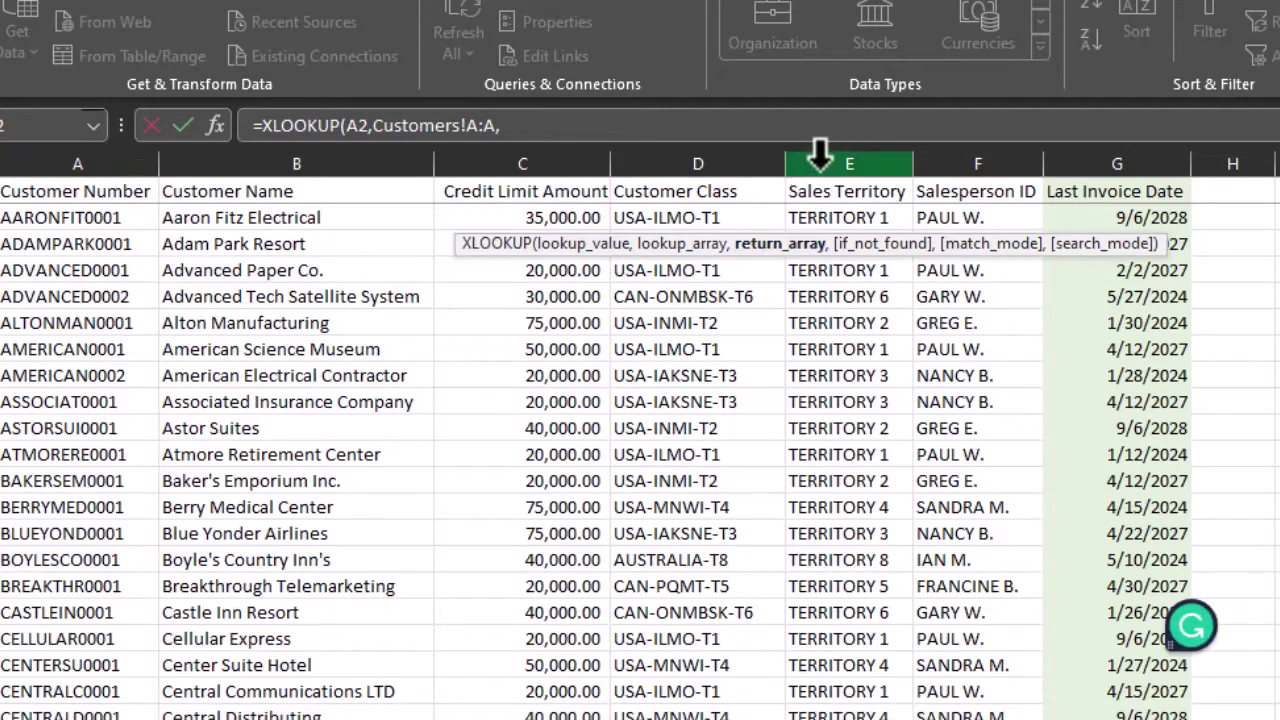
left_click(828, 160)
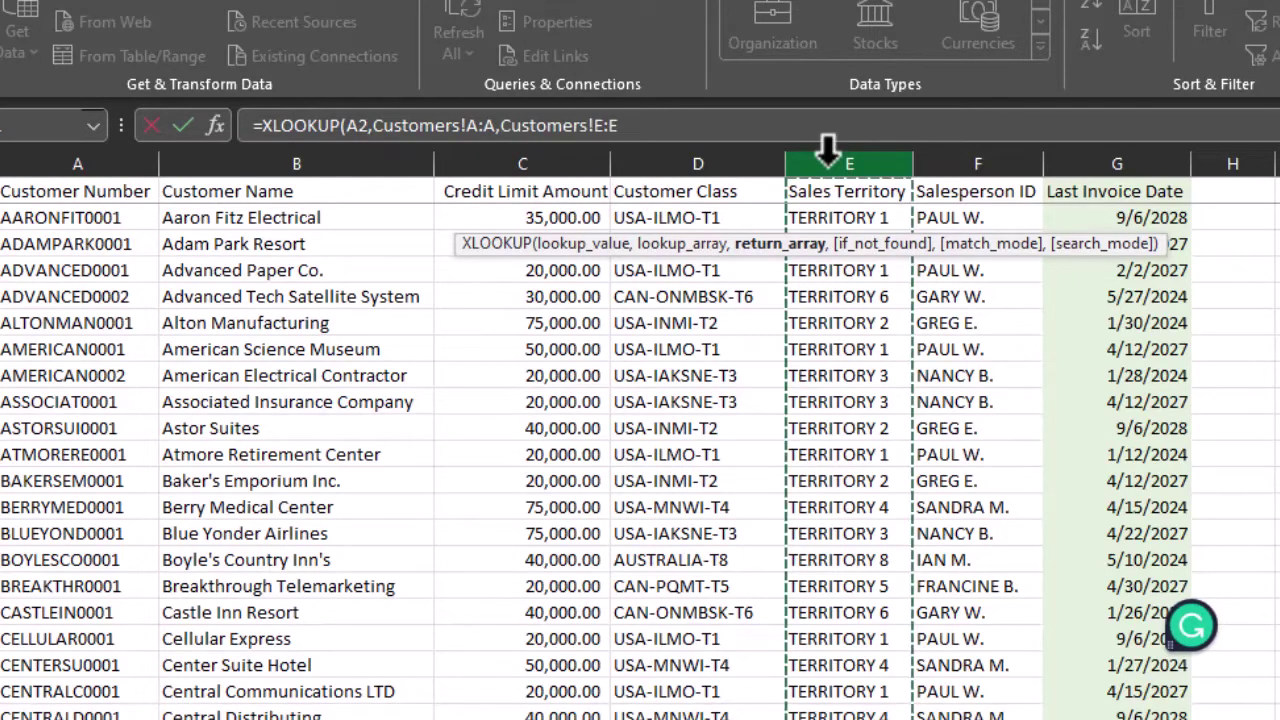
Step: Join " | "&Customers!F:F salesperson to the return, add "" and 0, and commit the formula
type("&\" | \"&")
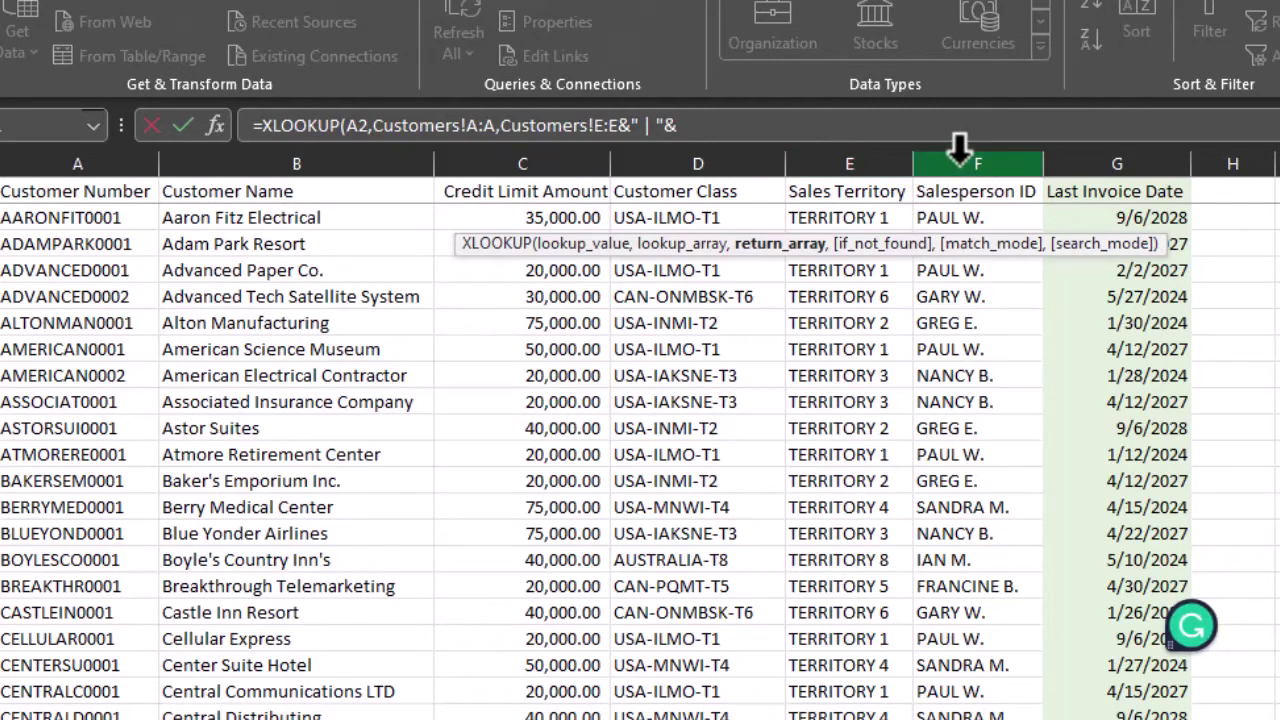
left_click(958, 155)
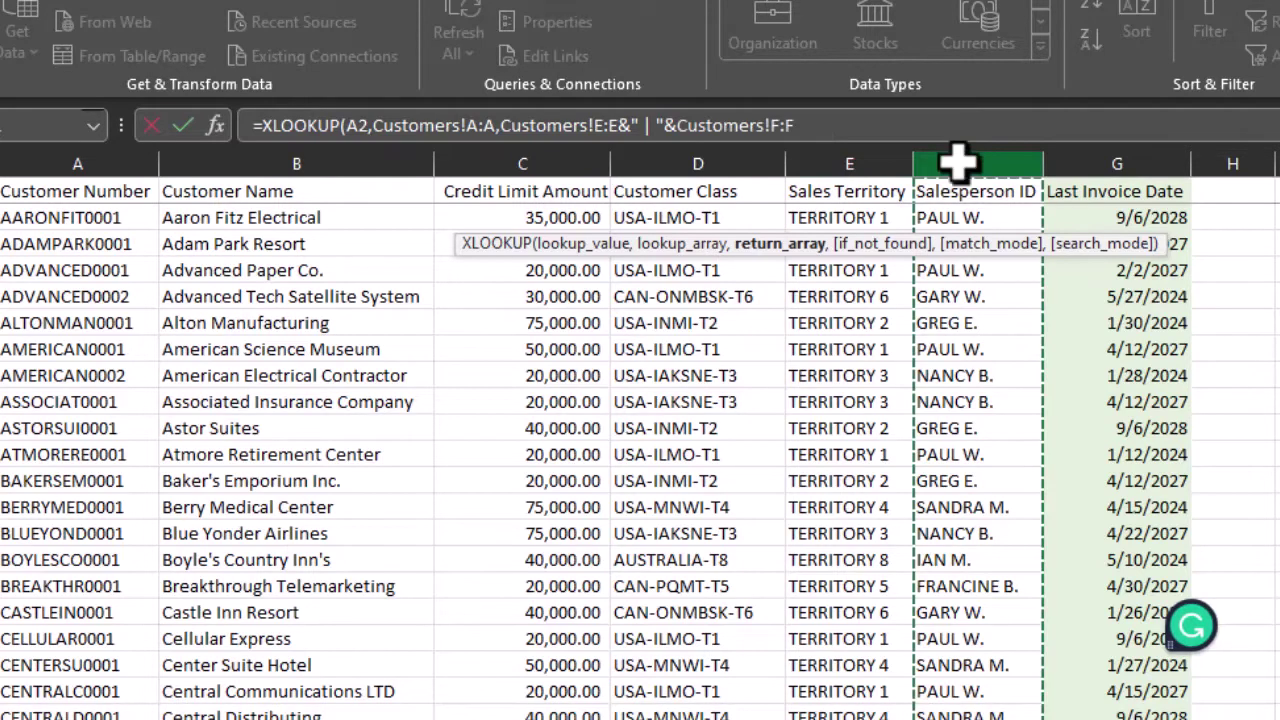
type(",\"\"m")
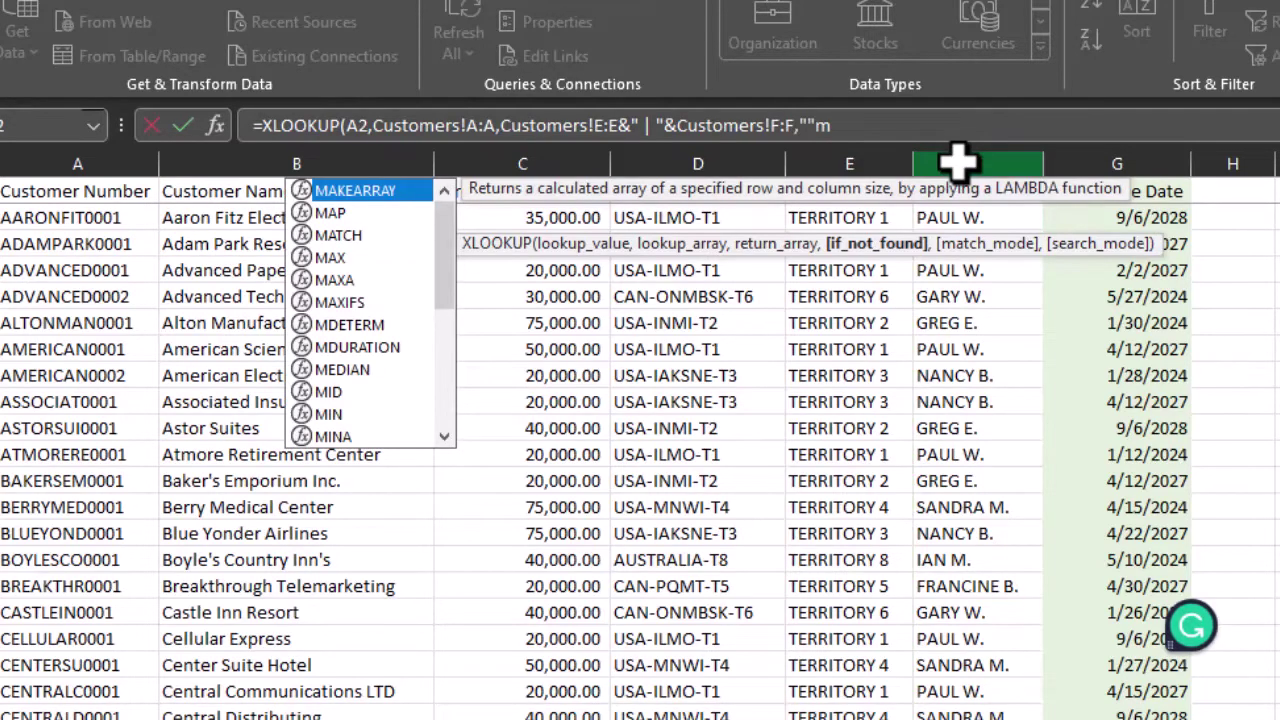
key("BackSpace")
type(",")
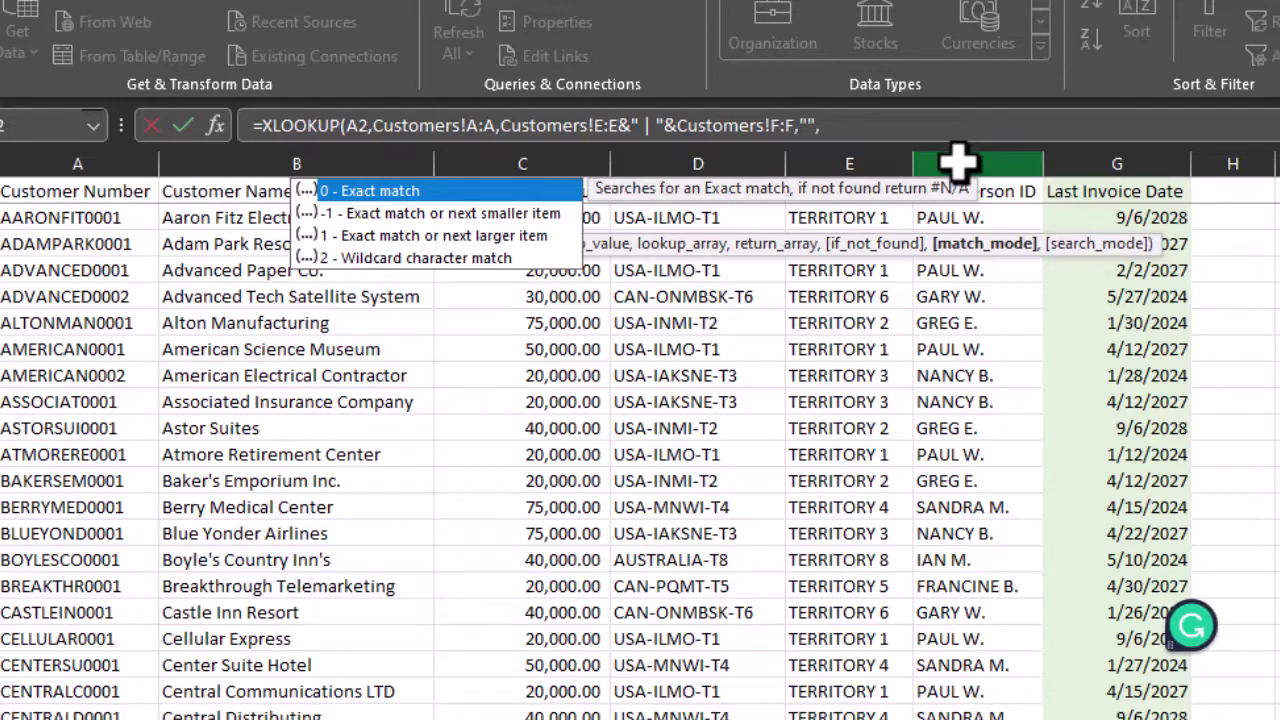
type("0")
key("Return")
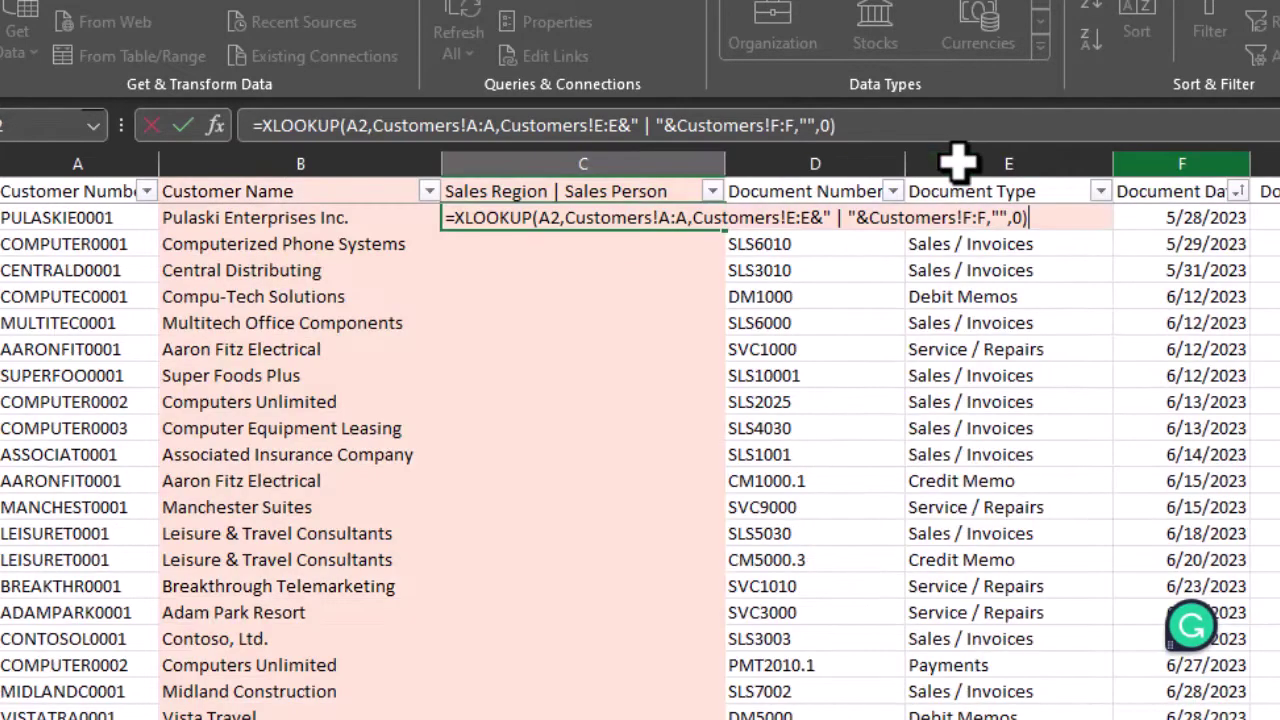
Step: Fill C2's combined territory | salesperson XLOOKUP down the Sales Region | Sales Person column
left_click(560, 218)
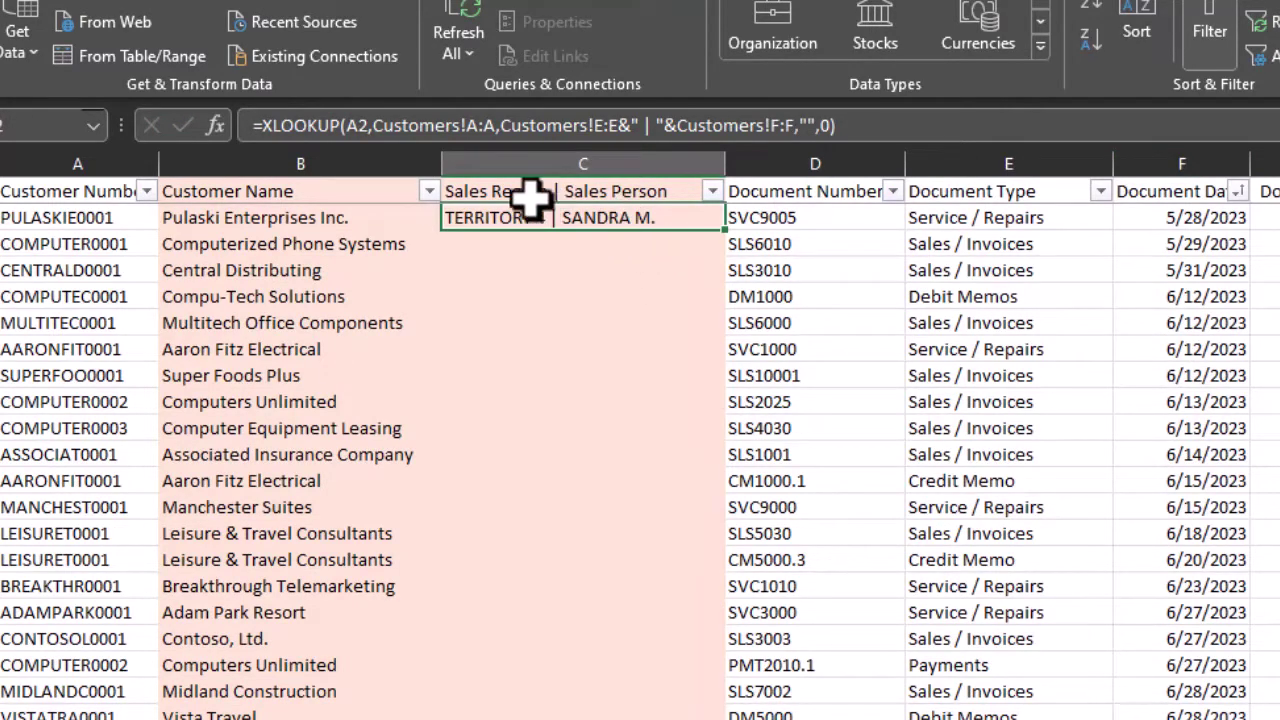
double_click(723, 230)
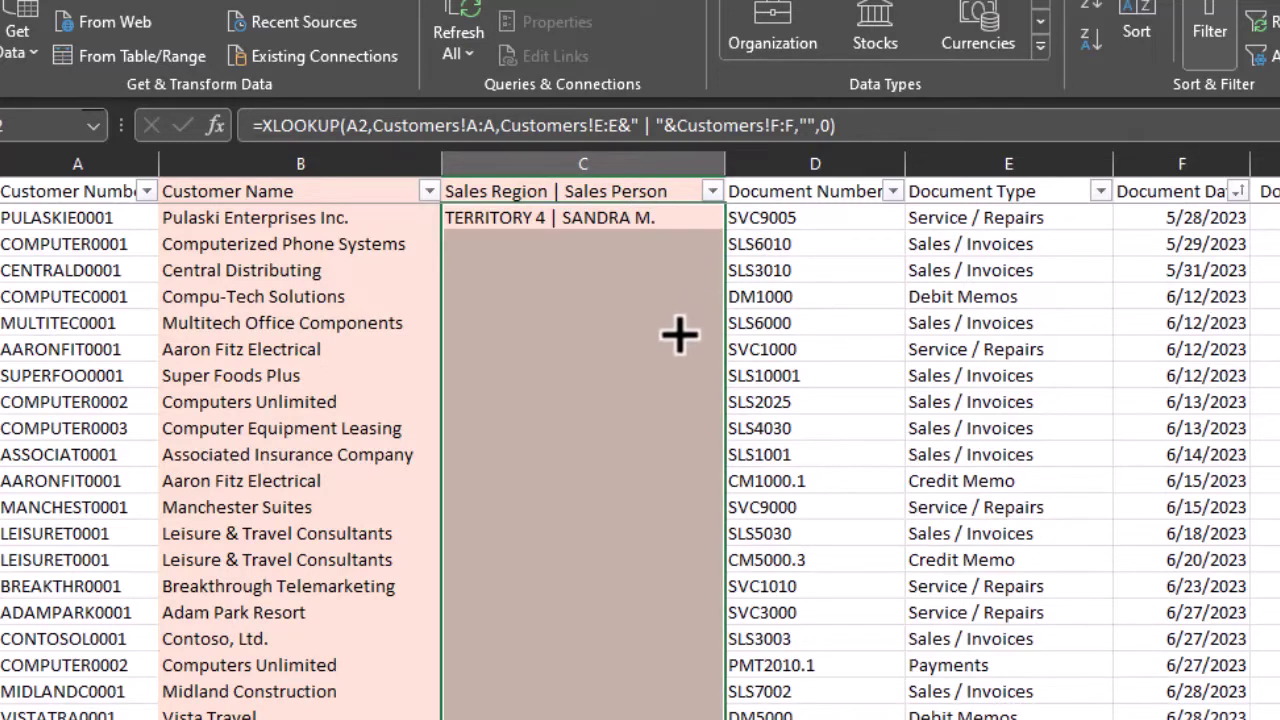